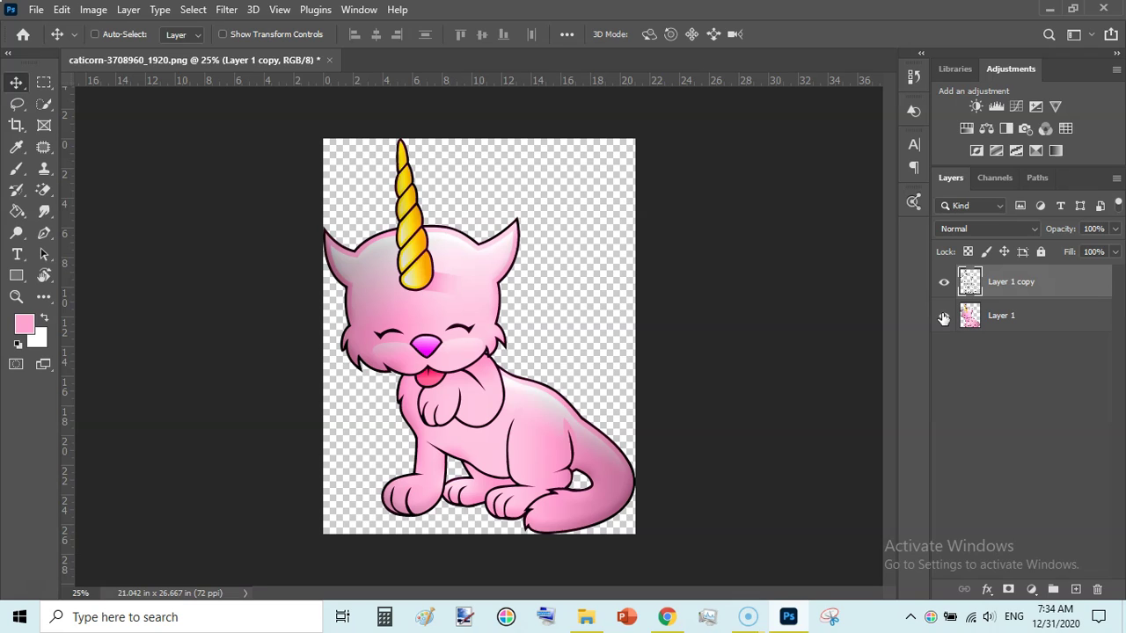
Switch to Chrome and look over the uploaded videos on the YouTube channel page.
click(667, 616)
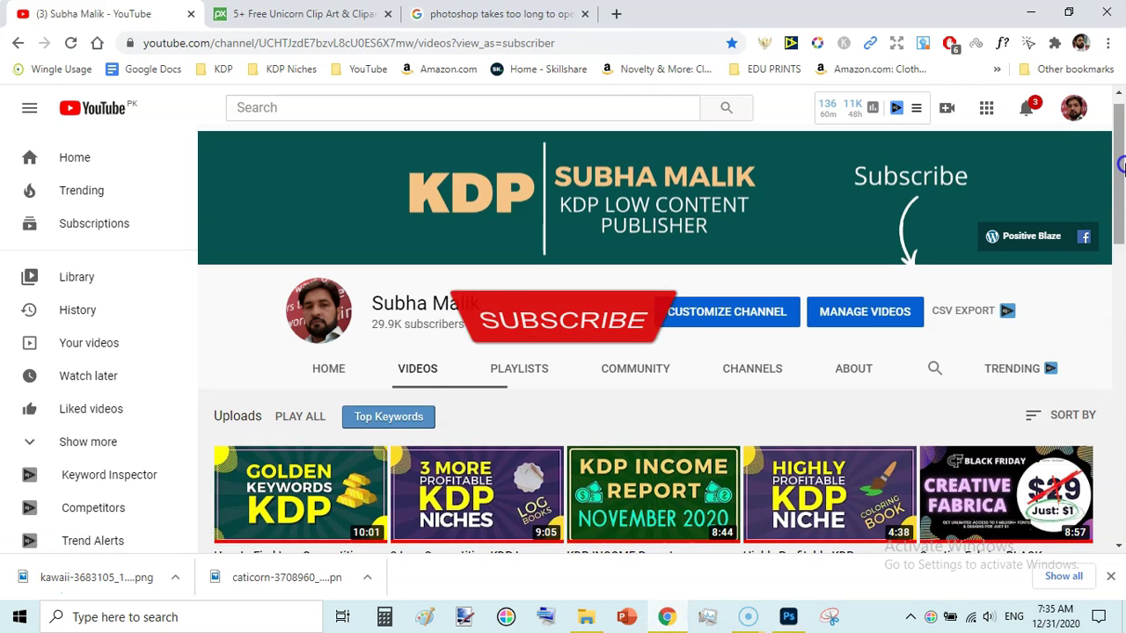
drag(1119, 164, 1122, 205)
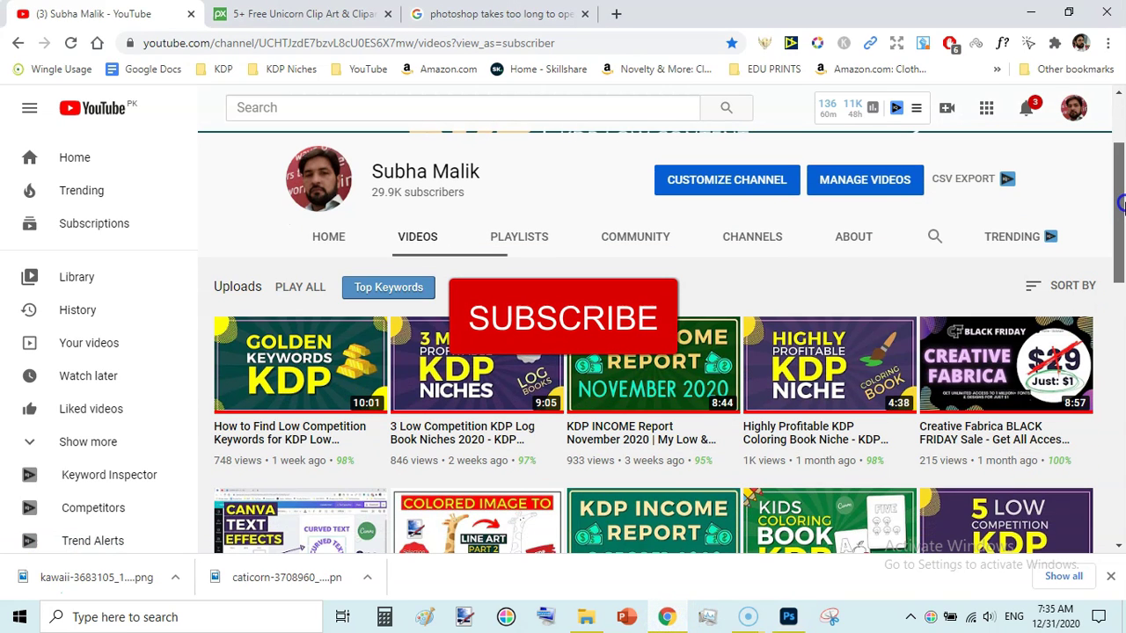
drag(1121, 204, 1121, 116)
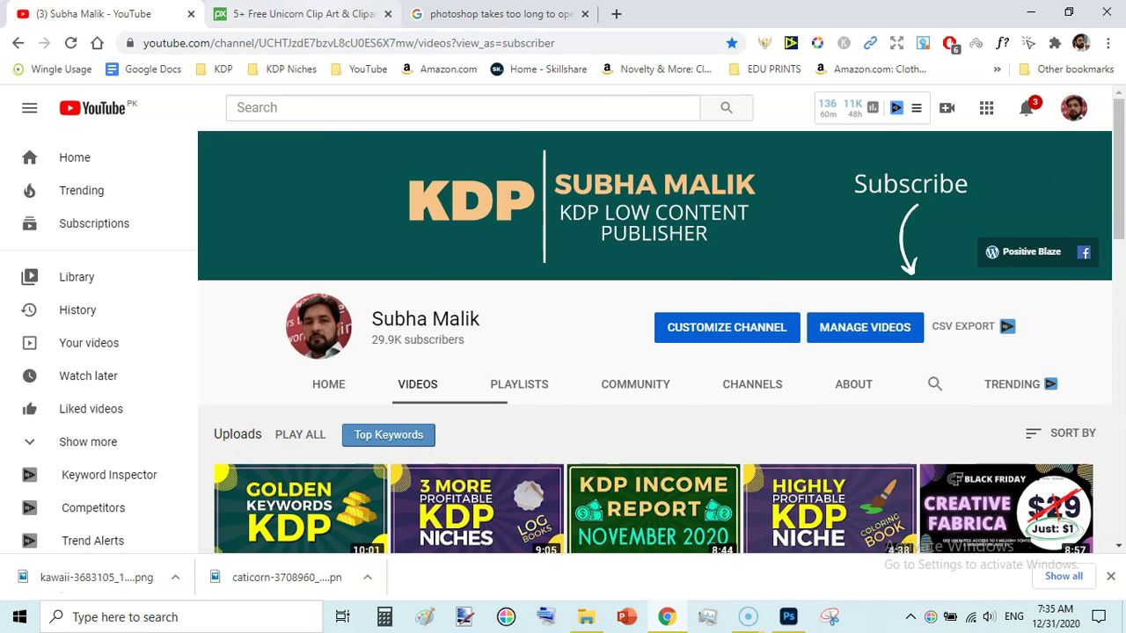
Browse the Pixabay results for unicorn clip art down to the pink caticorn illustration.
click(303, 13)
drag(1117, 276, 1117, 162)
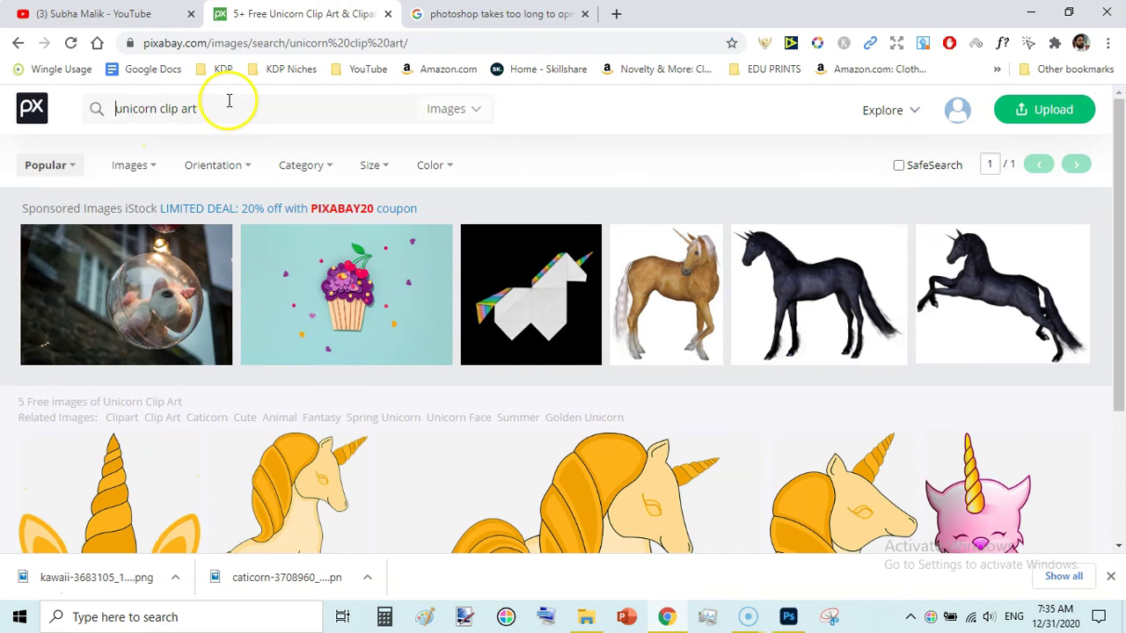
drag(1113, 158, 1119, 318)
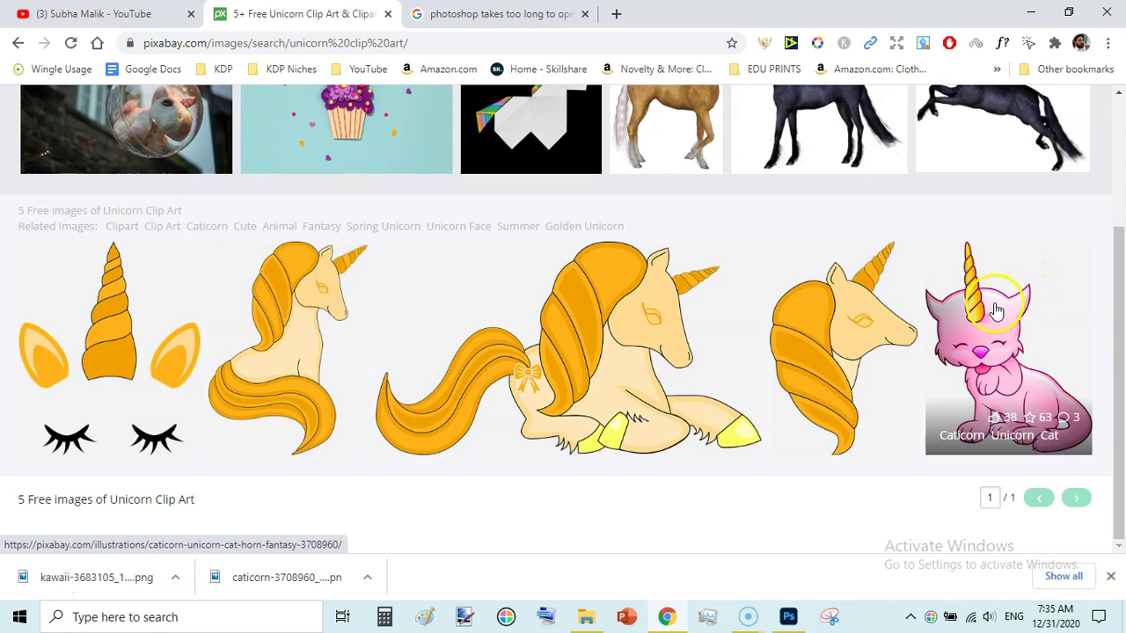
Switch back to Photoshop and compare the coloured Layer 1 with the line art on Layer 1 copy by toggling their visibility.
click(789, 618)
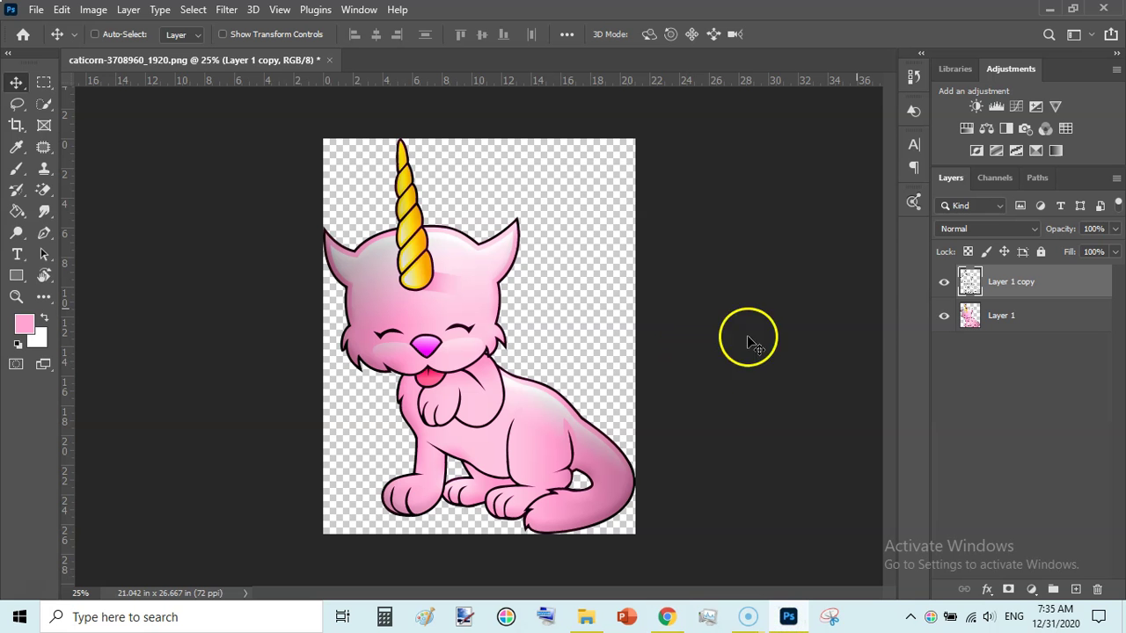
click(943, 282)
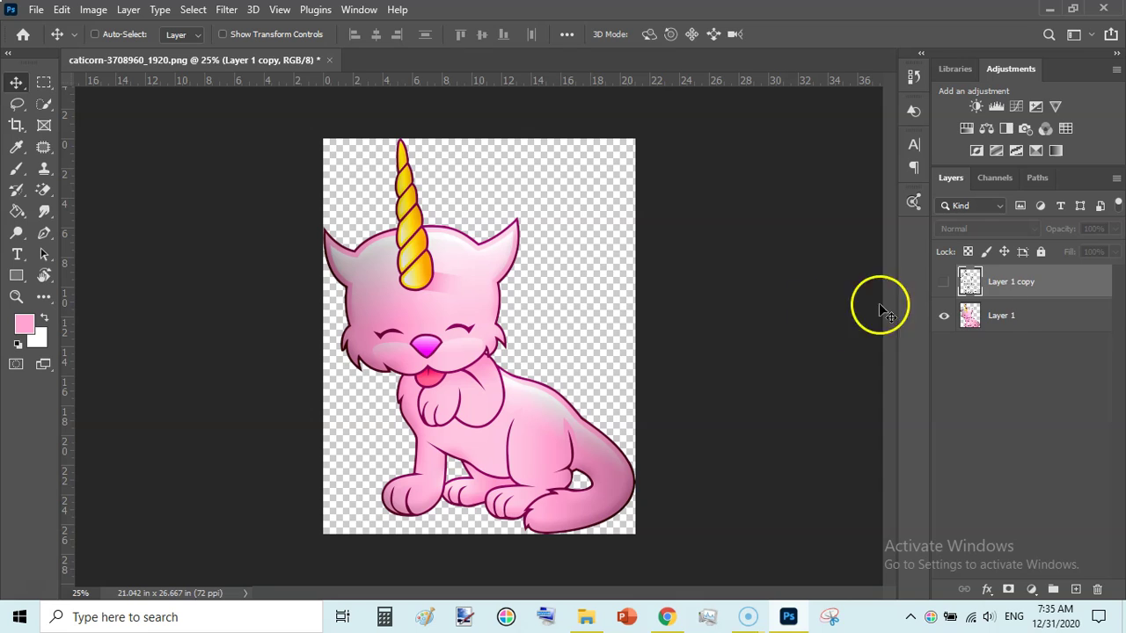
click(944, 319)
click(944, 282)
click(539, 331)
click(680, 370)
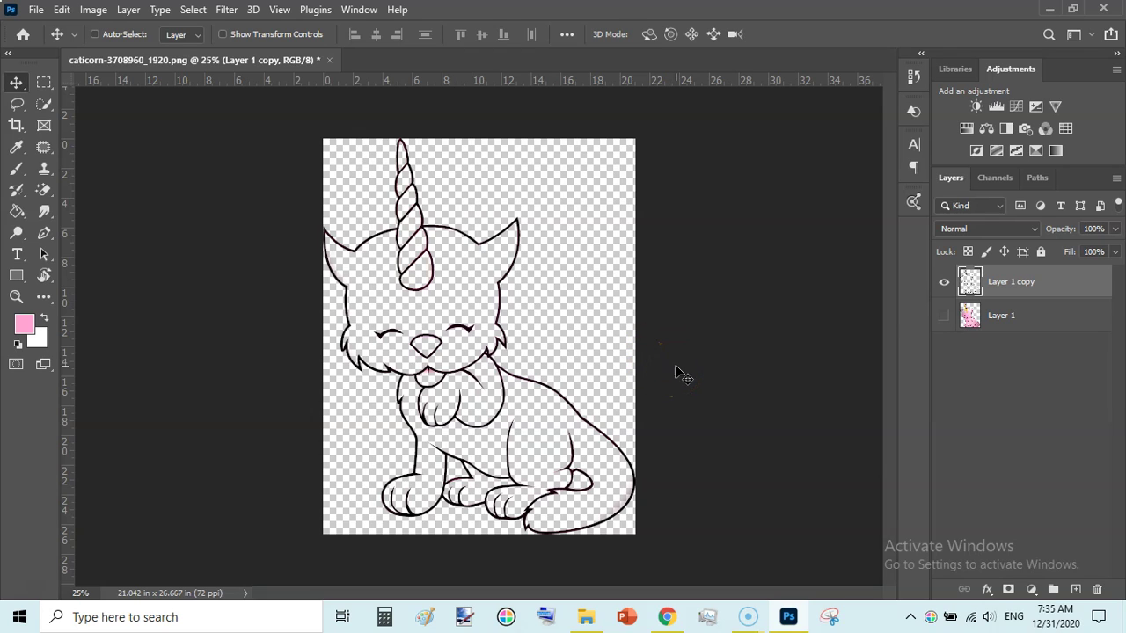
click(944, 316)
Duplicate the coloured Layer 1, place the duplicate at the top of the layer stack, and hide the other two layers.
click(945, 283)
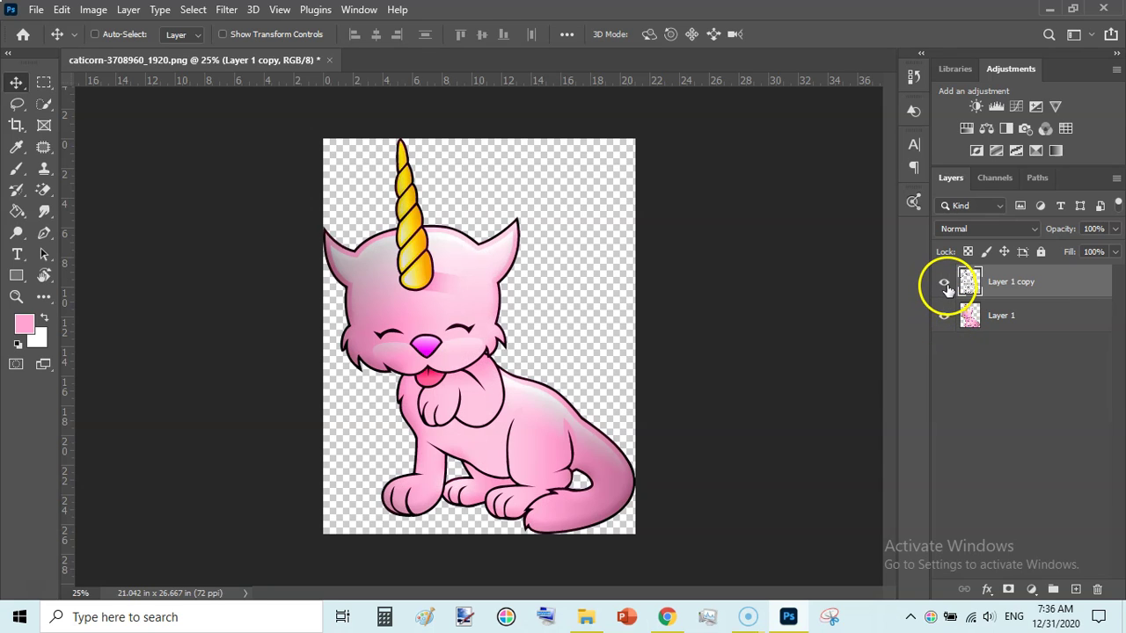
click(1034, 320)
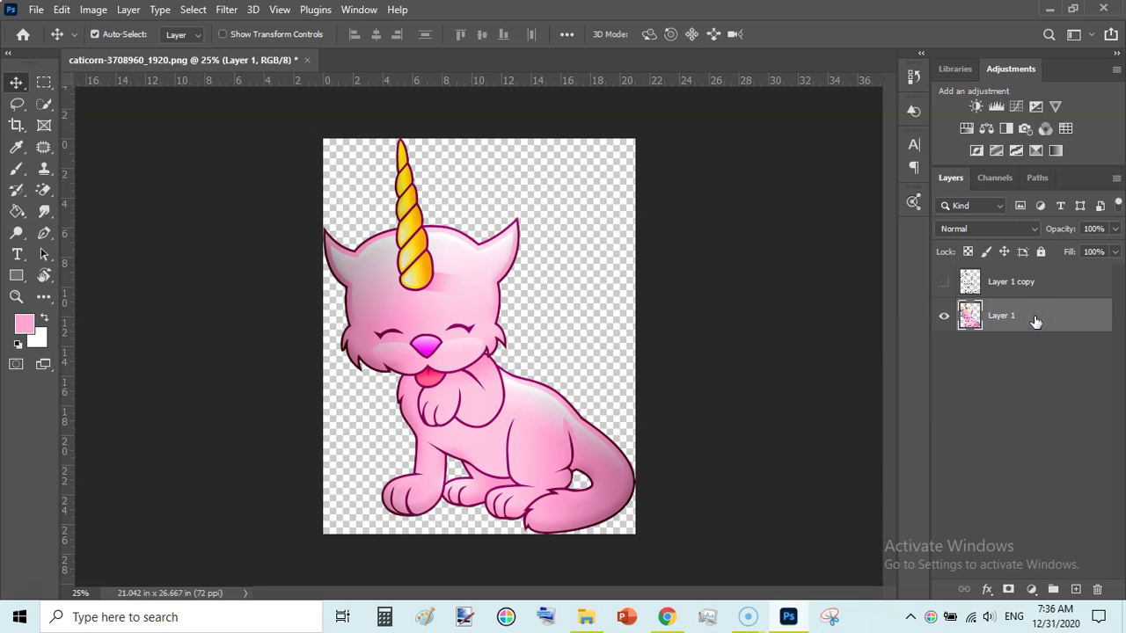
key(ctrl+j)
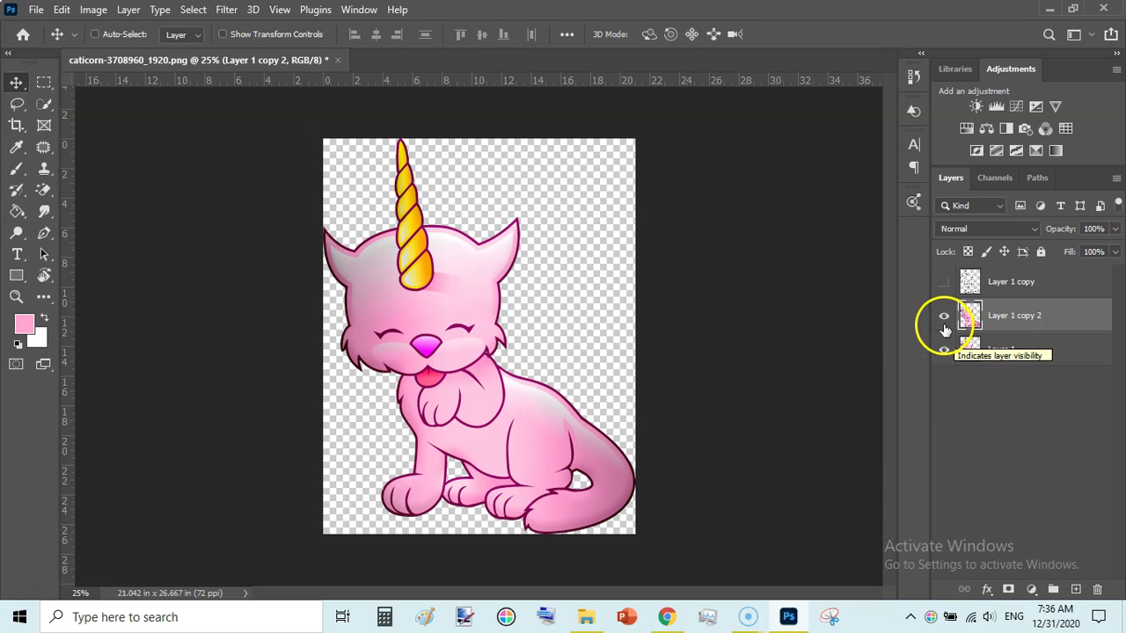
click(944, 350)
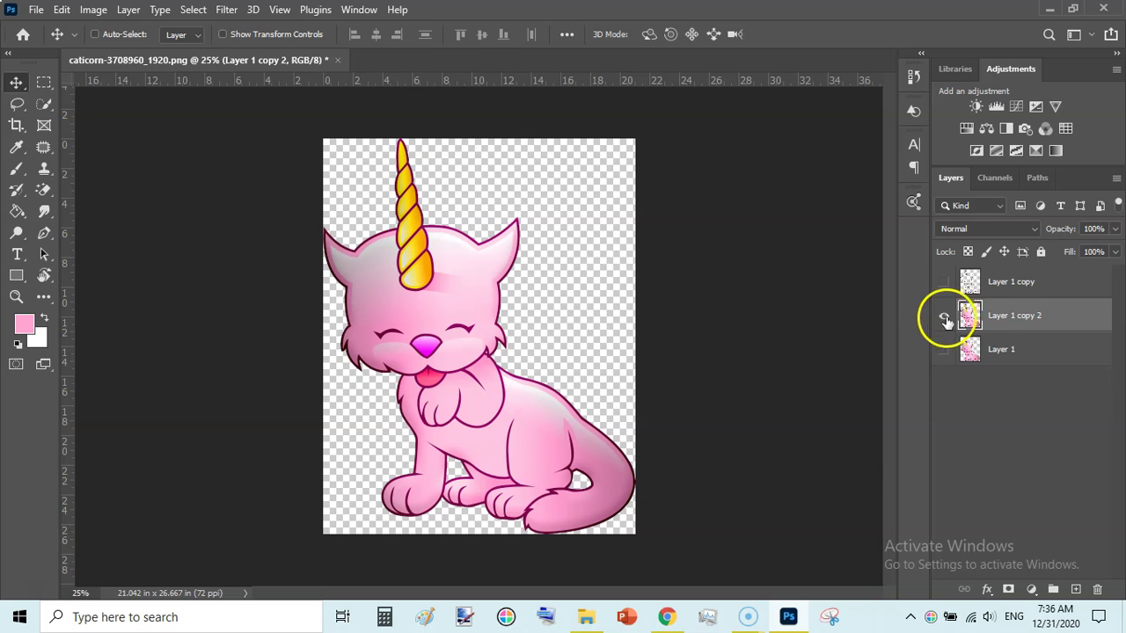
drag(1022, 282, 1006, 339)
click(968, 282)
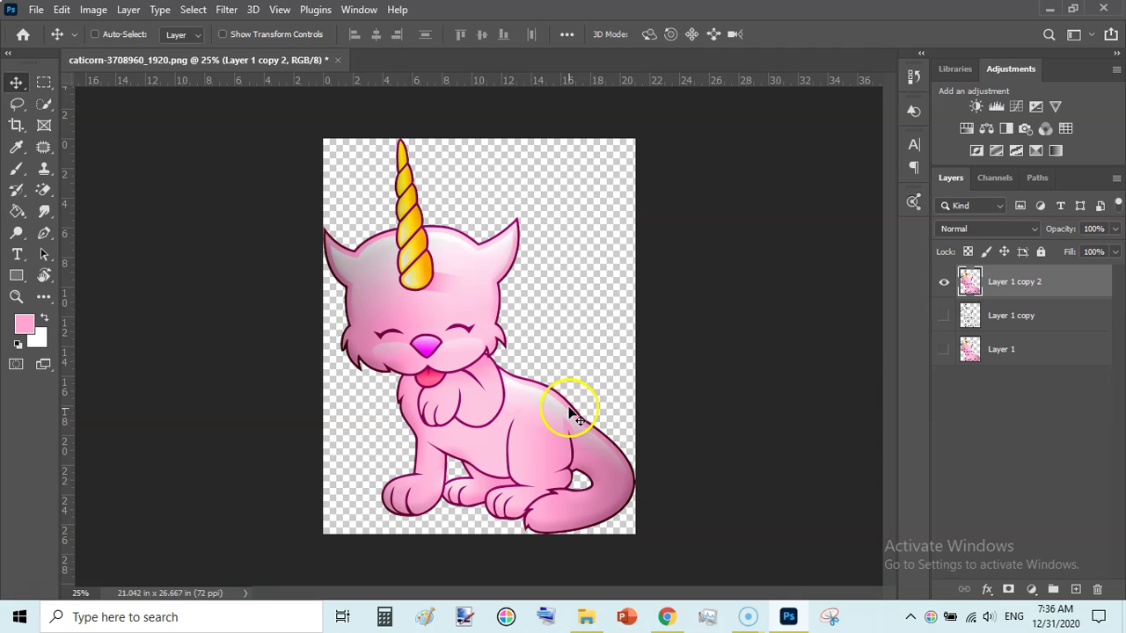
Start a Color Range selection on the duplicate layer and sample the purple outline along the top of the cat's head.
drag(604, 414, 607, 418)
key(ctrl+plus)
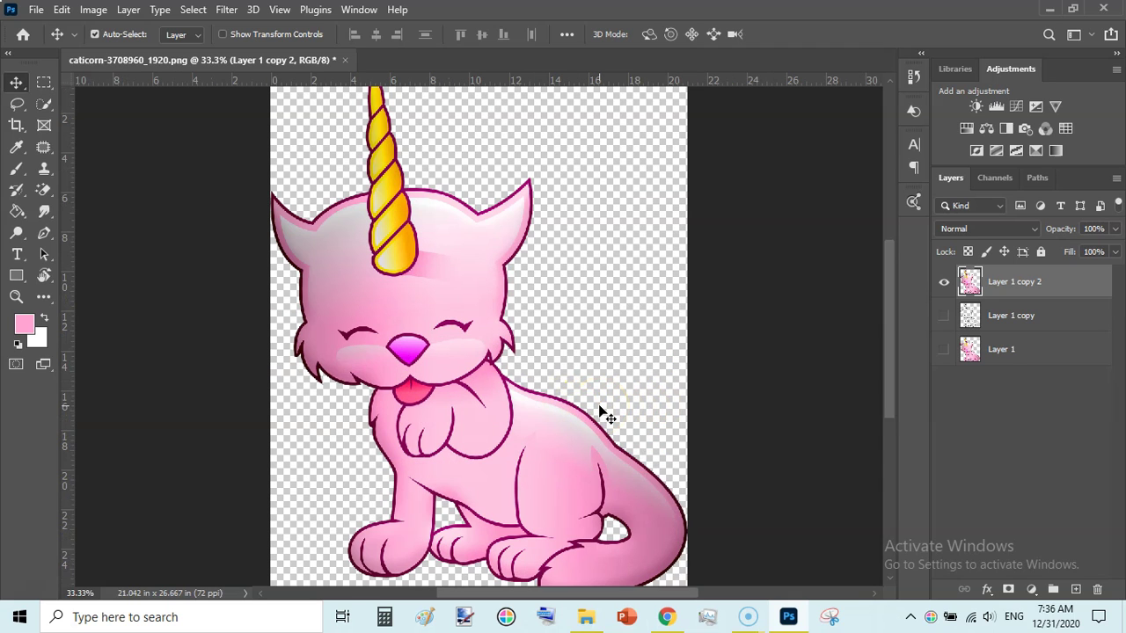
key(ctrl+plus)
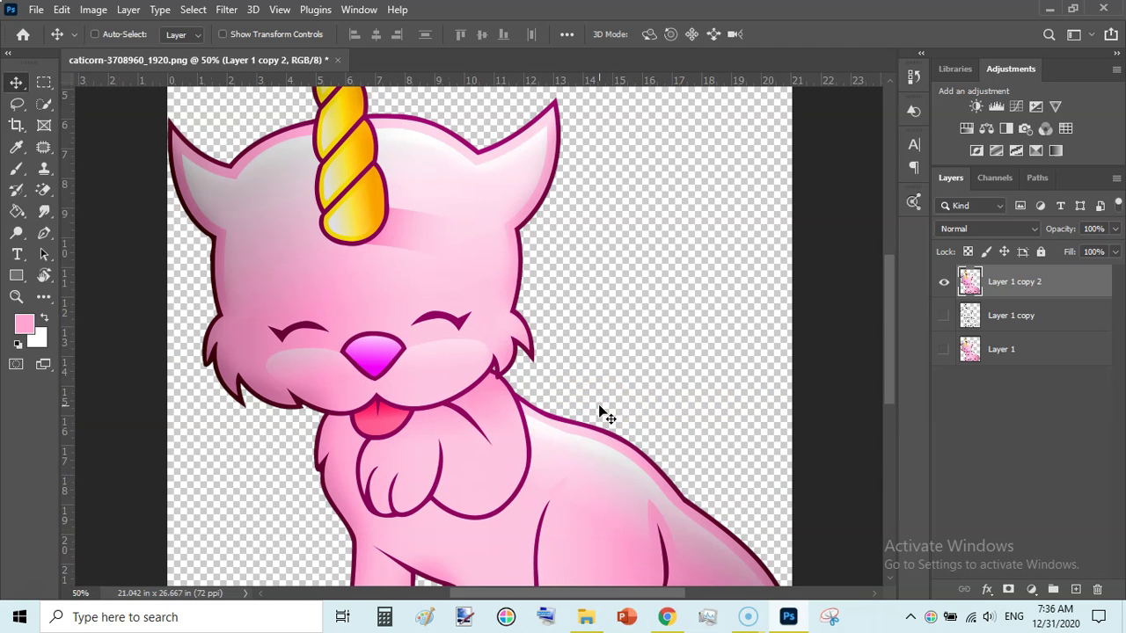
click(537, 299)
click(193, 10)
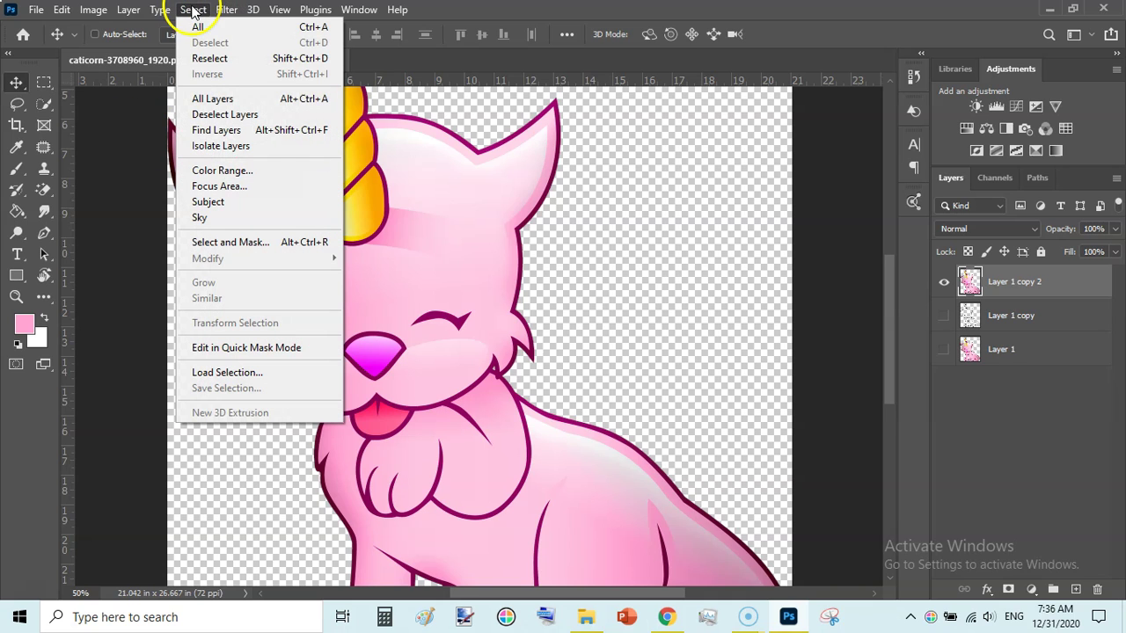
click(244, 171)
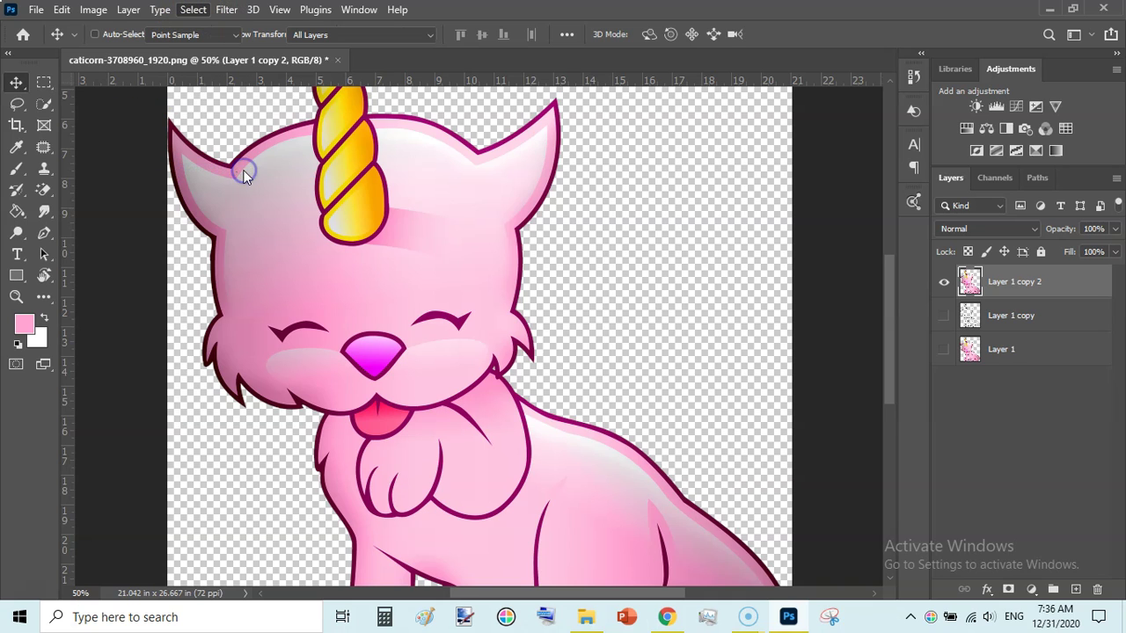
drag(555, 30, 729, 7)
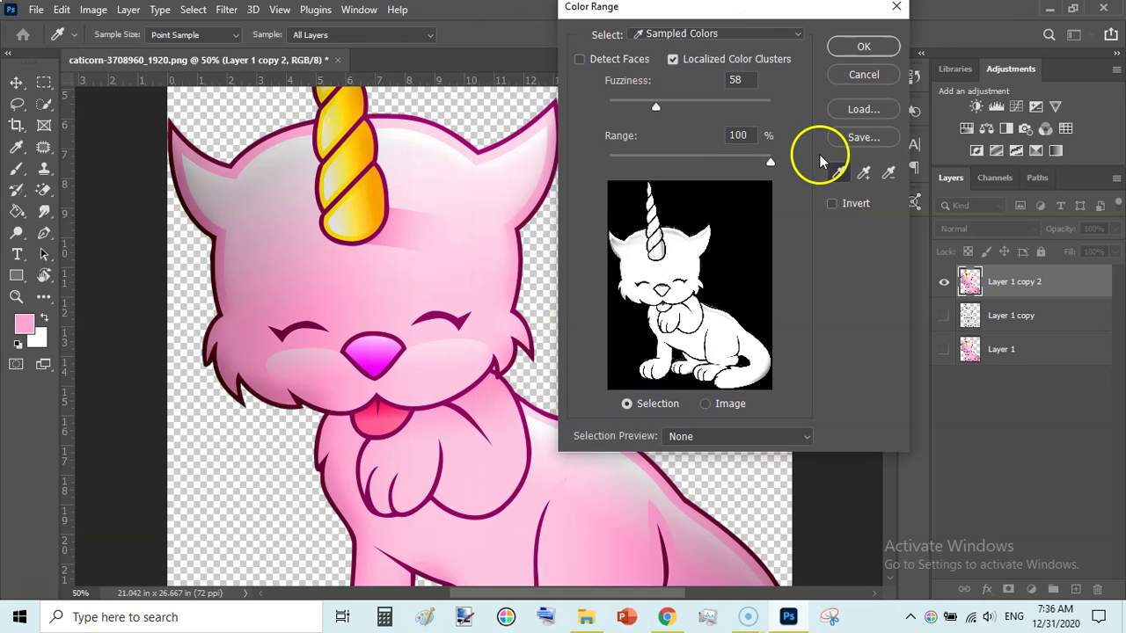
click(840, 174)
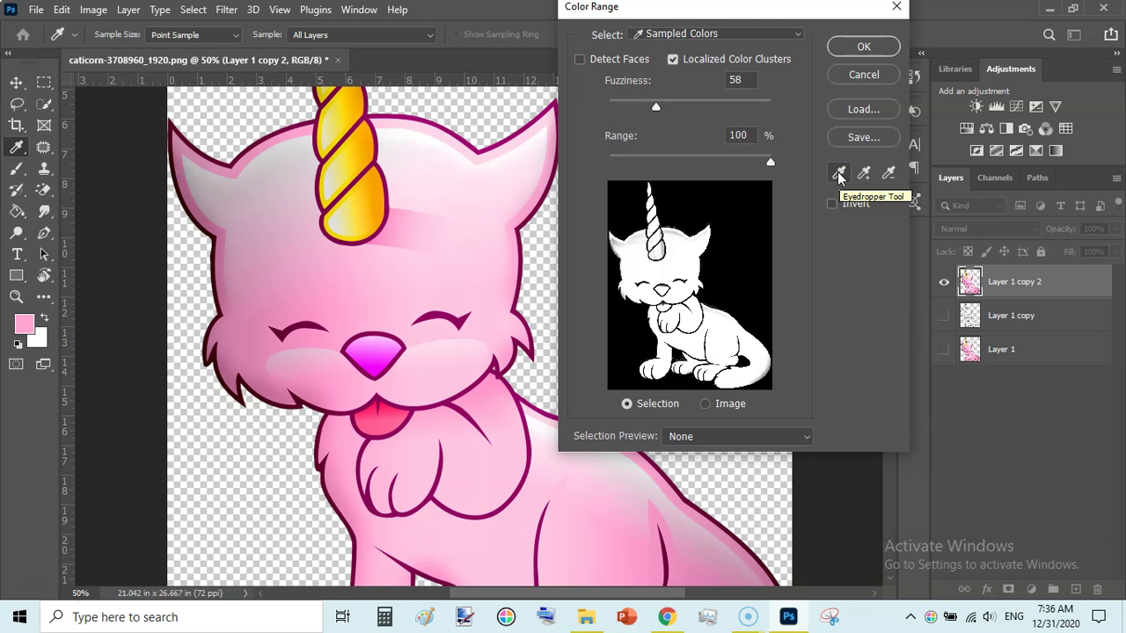
click(839, 174)
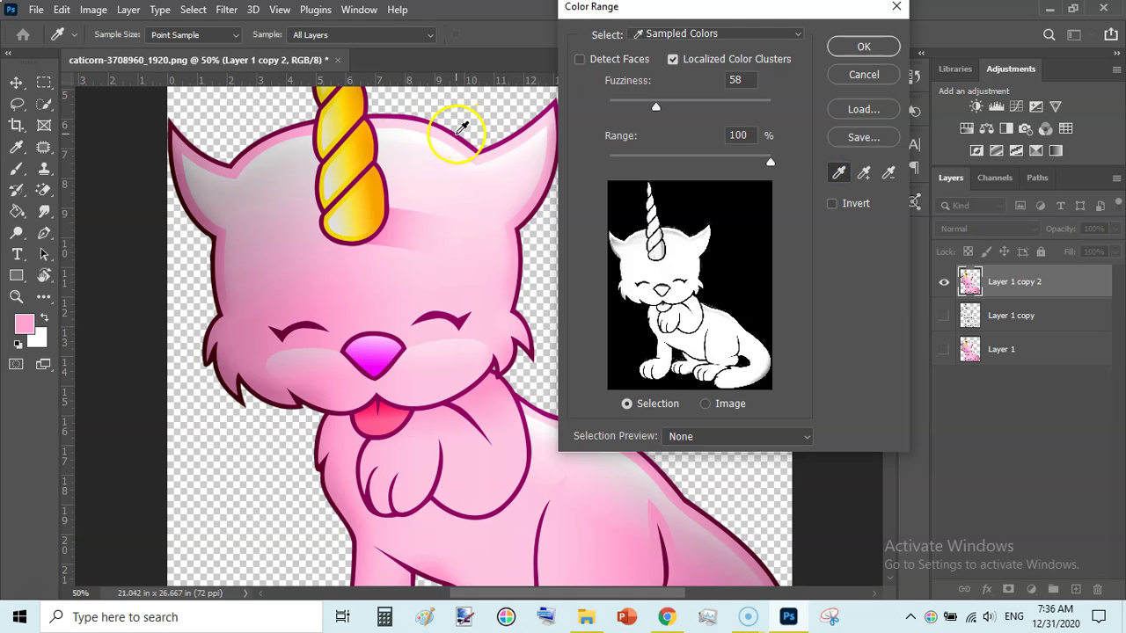
click(456, 132)
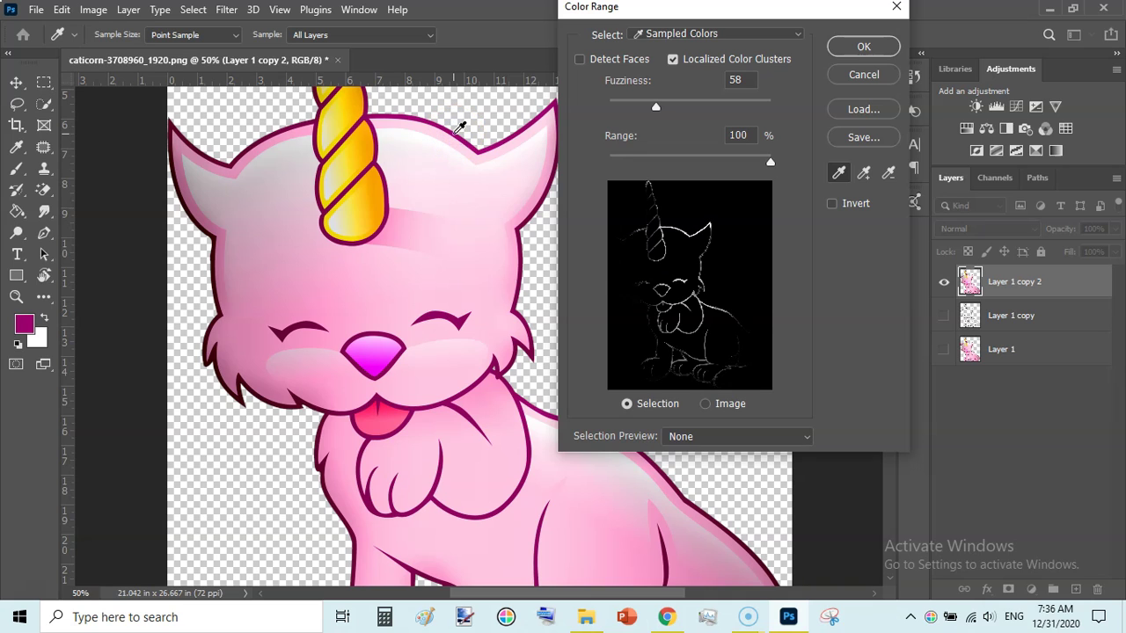
Add outline shades from the cat's cheek, ears and horn base to the Color Range selection.
click(866, 174)
click(865, 174)
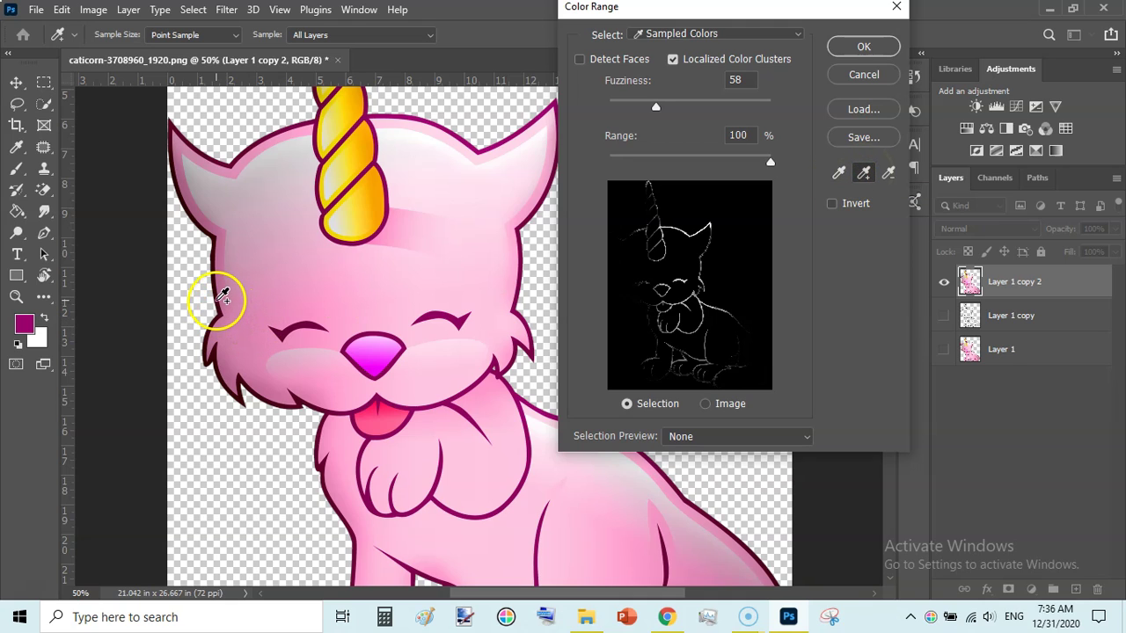
click(218, 300)
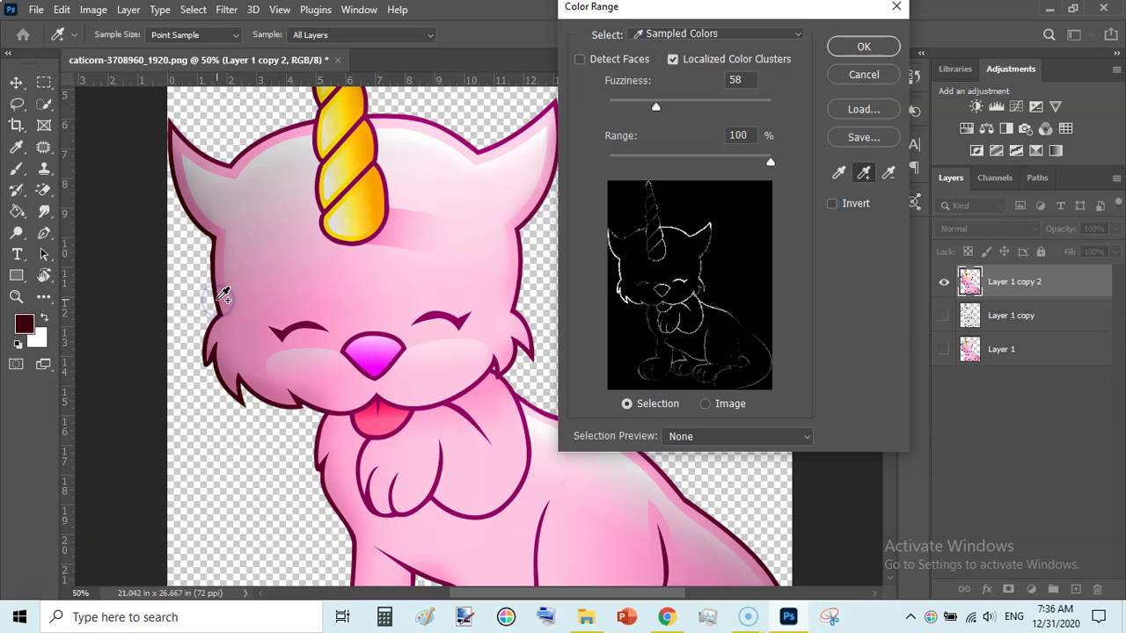
click(220, 350)
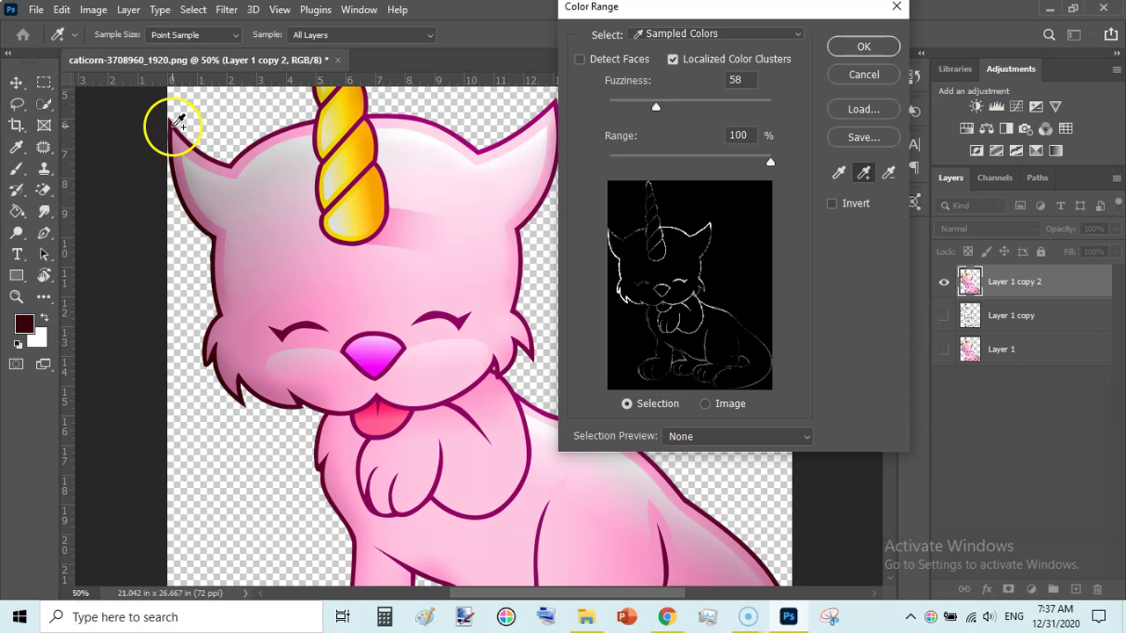
click(173, 123)
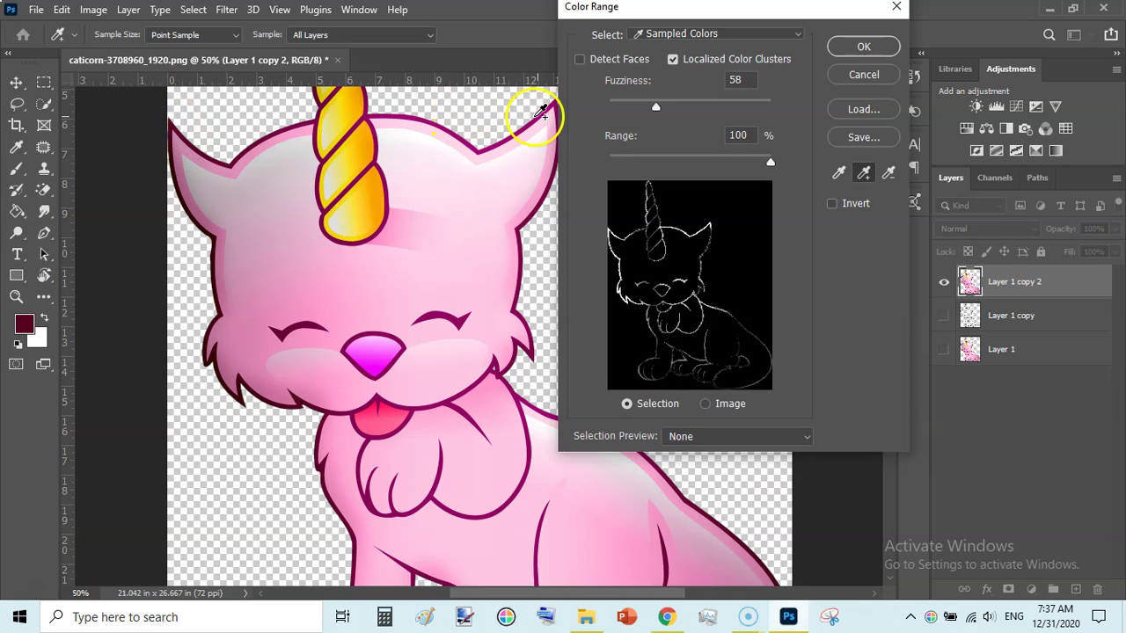
click(539, 115)
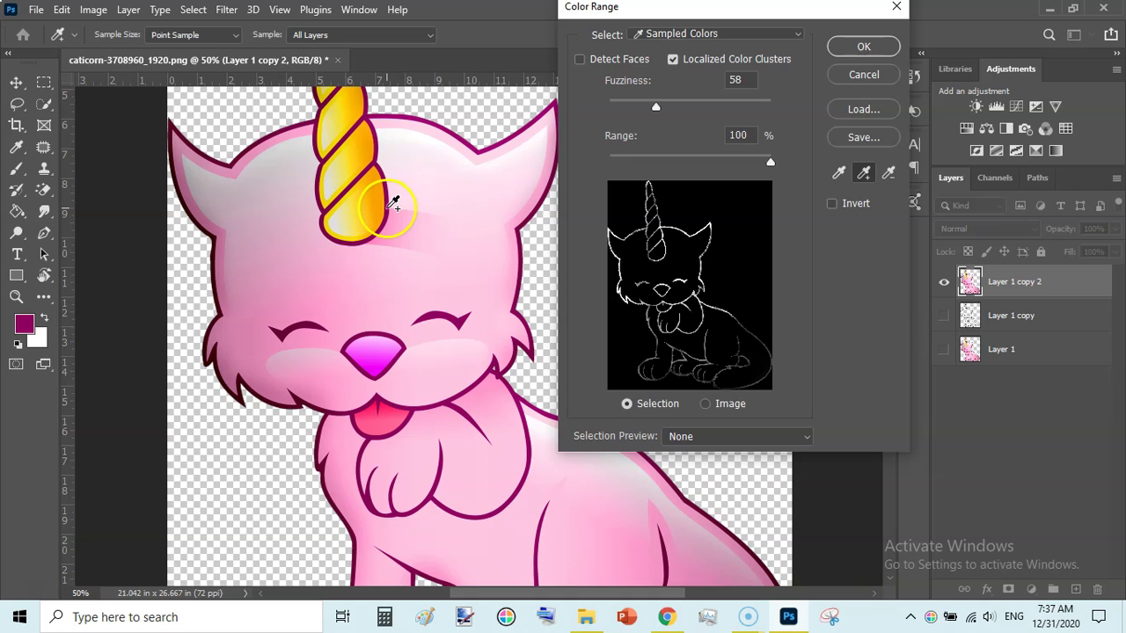
click(363, 243)
Add outline shades from the cat's tail and front paws to the Color Range selection.
drag(843, 18, 1078, 8)
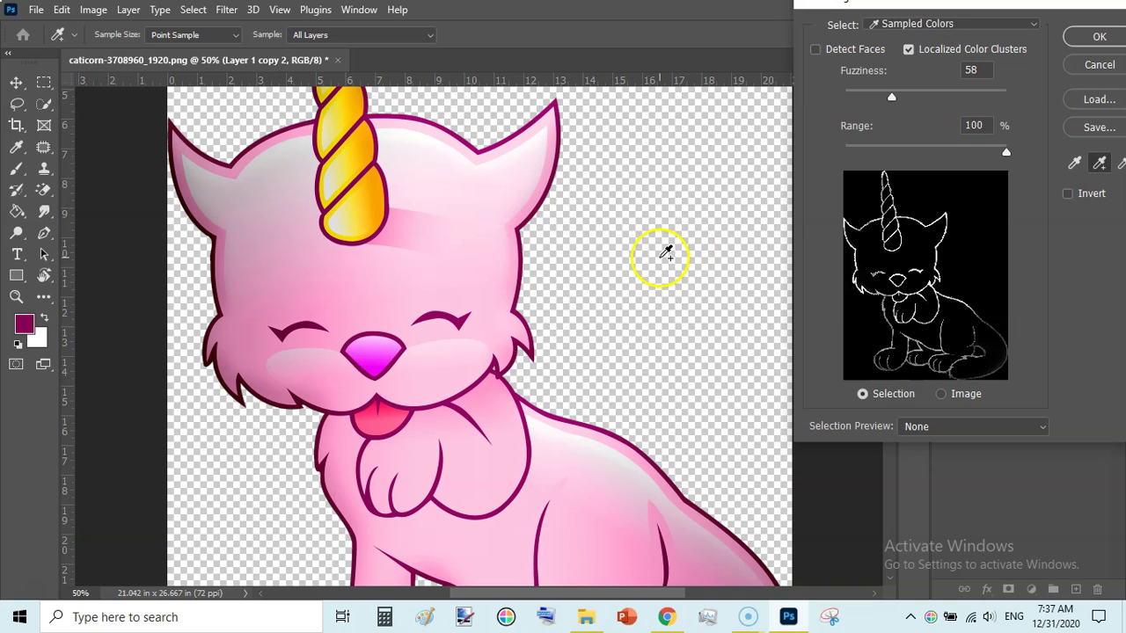
key(ctrl+plus)
key(ctrl+minus)
key(ctrl+minus)
key(ctrl+minus)
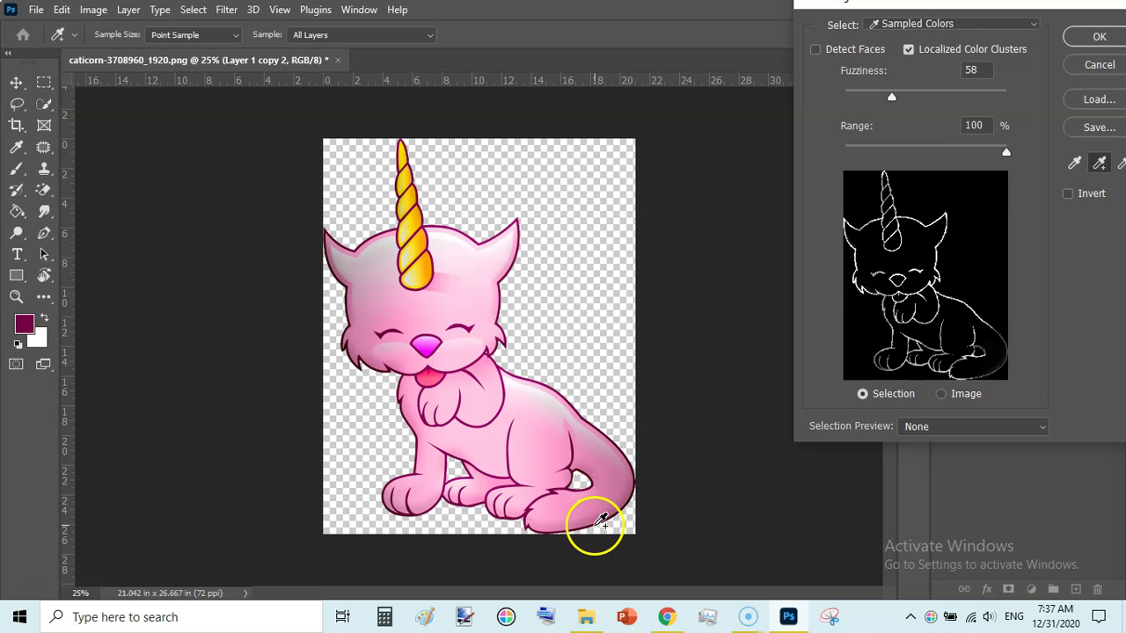
key(ctrl+plus)
key(ctrl+plus)
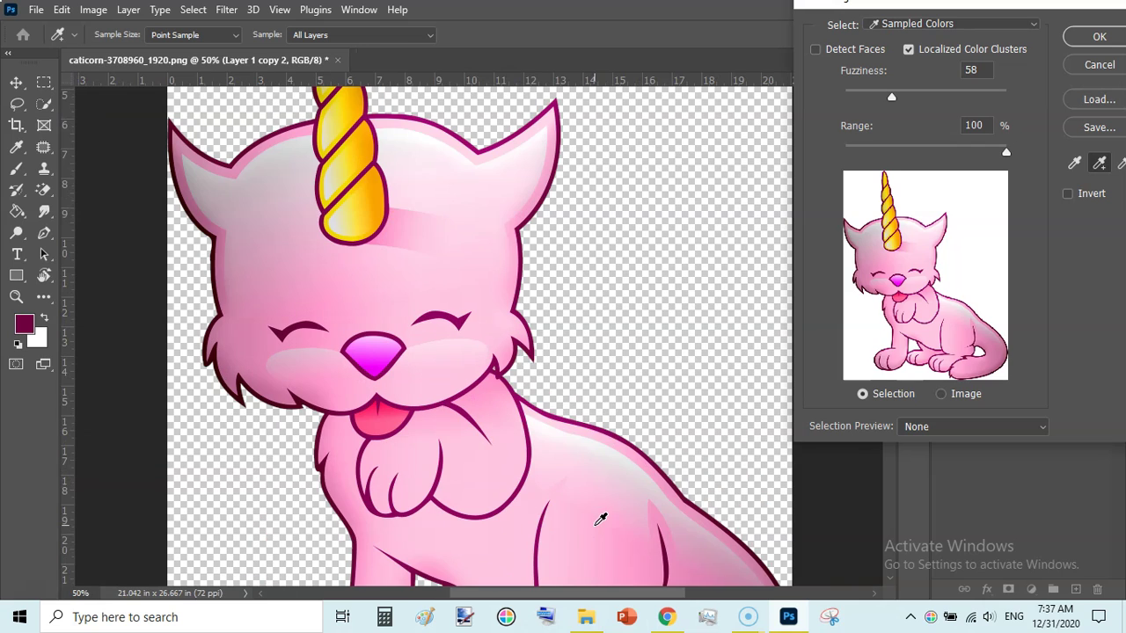
drag(1030, 4, 558, 0)
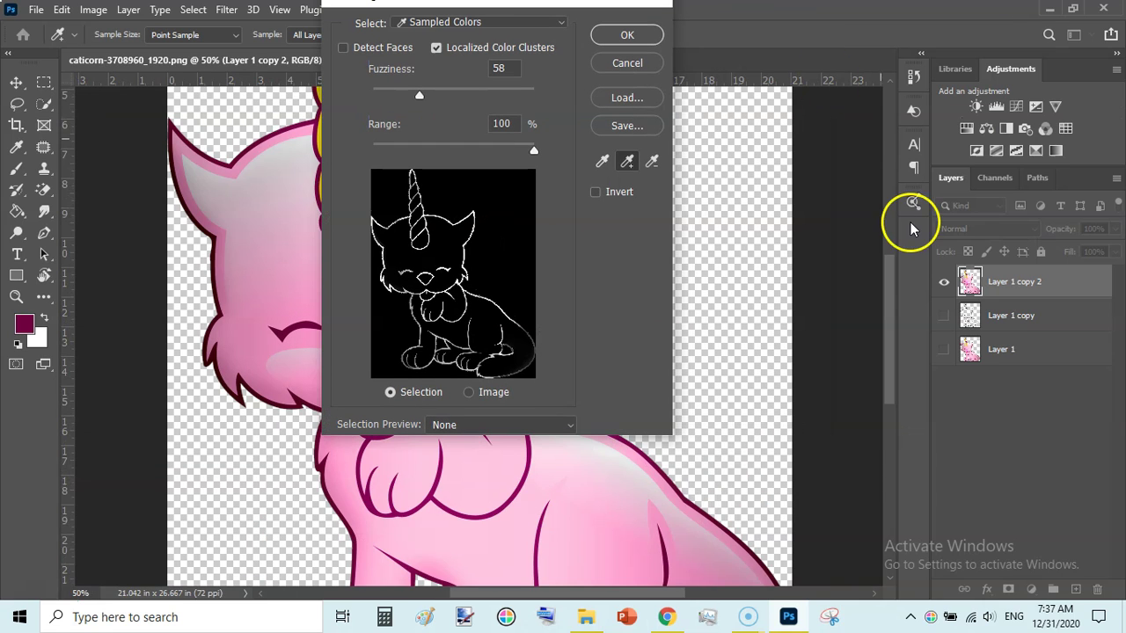
drag(888, 290, 886, 348)
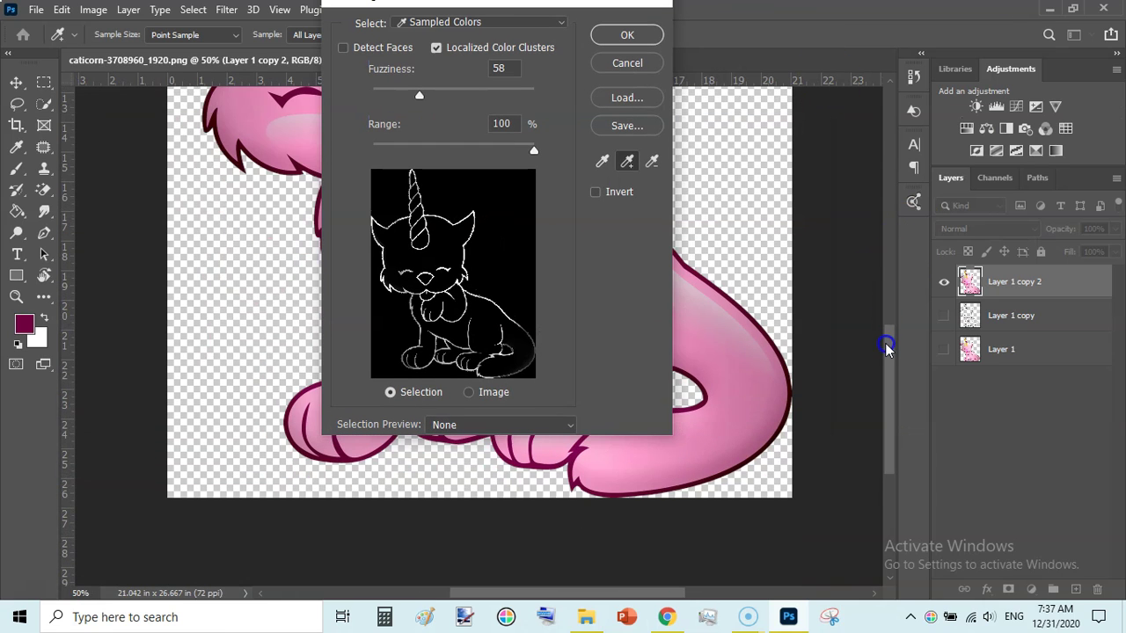
click(755, 454)
click(581, 451)
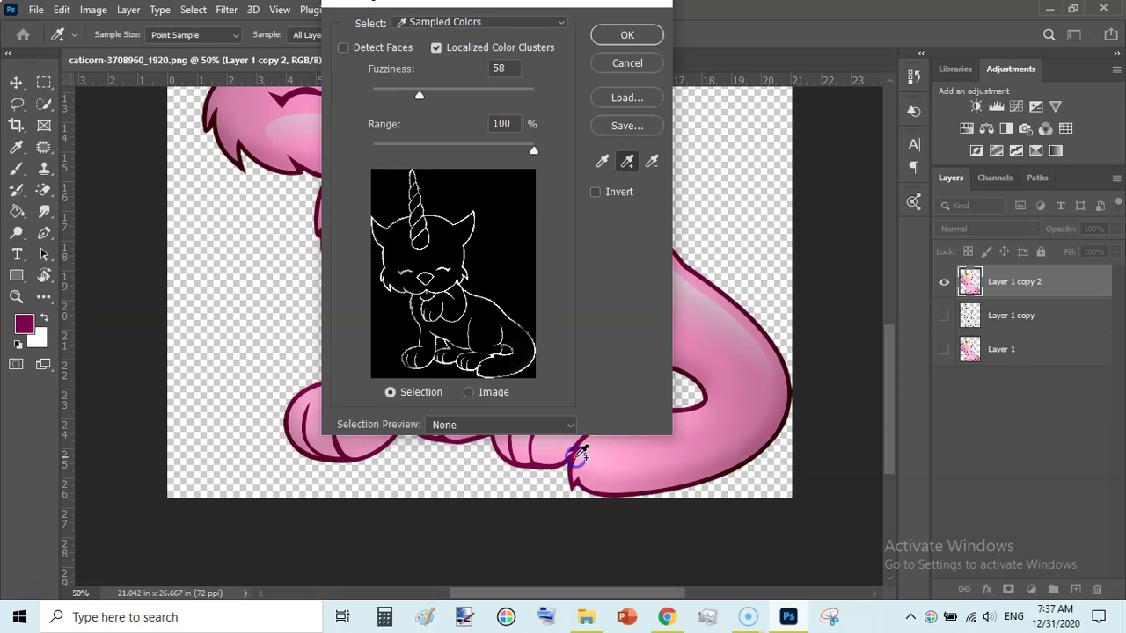
click(310, 451)
click(294, 406)
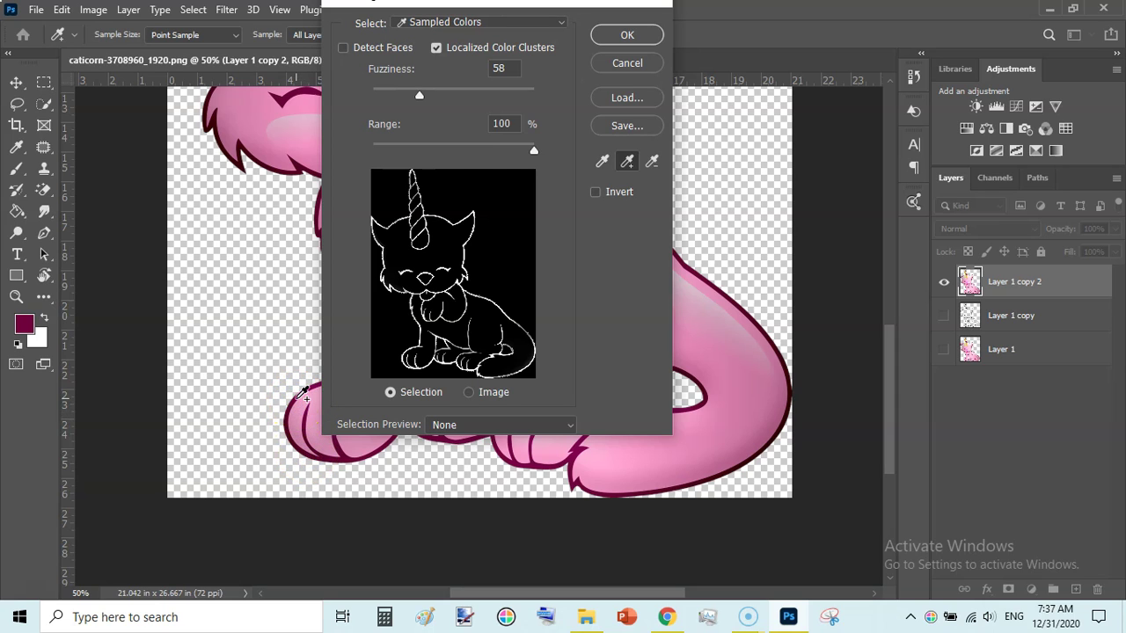
Add more colour samples from around the cat's eye, nose and muzzle to the Color Range selection.
drag(528, 9, 794, 7)
click(486, 128)
click(308, 99)
click(307, 93)
click(395, 103)
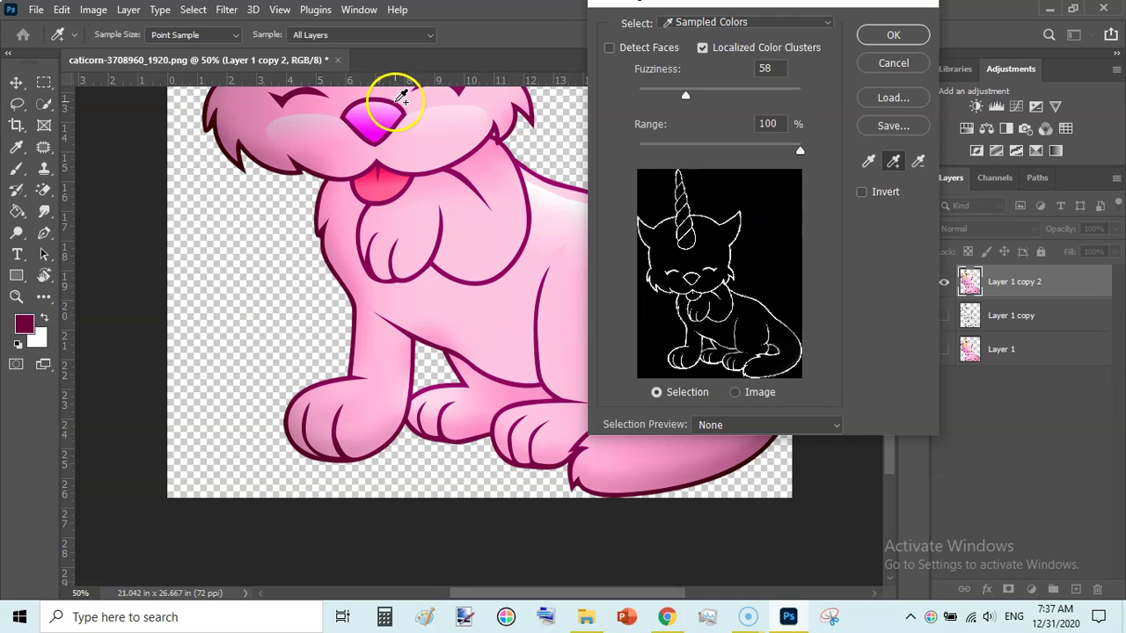
click(480, 117)
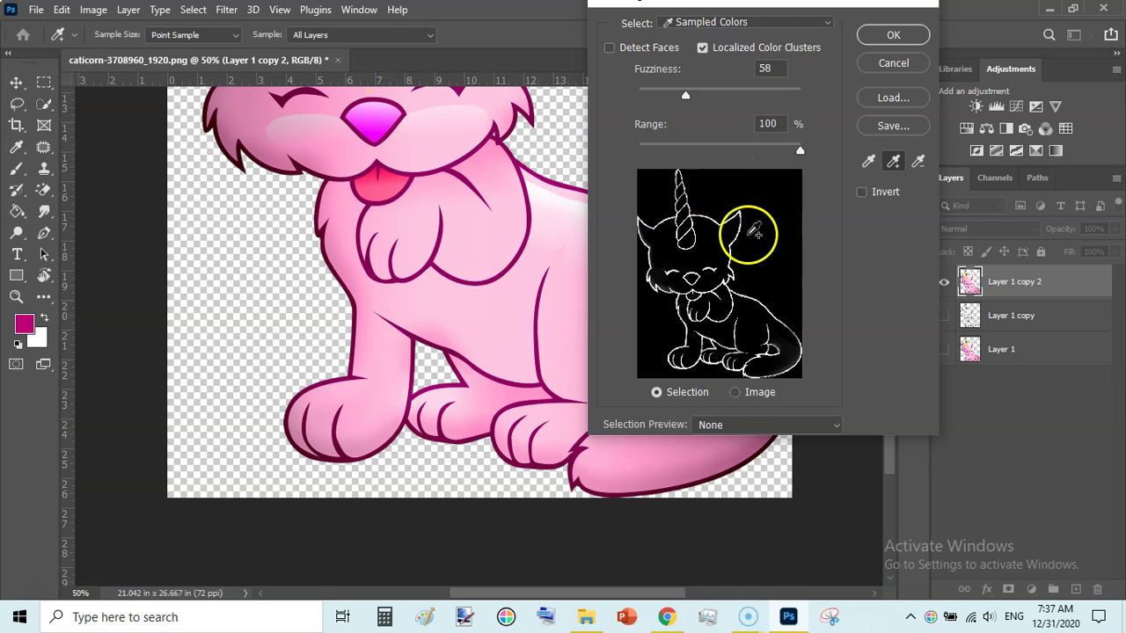
Accept the Color Range settings to select the cat's sampled purple outlines on the duplicate layer.
click(892, 39)
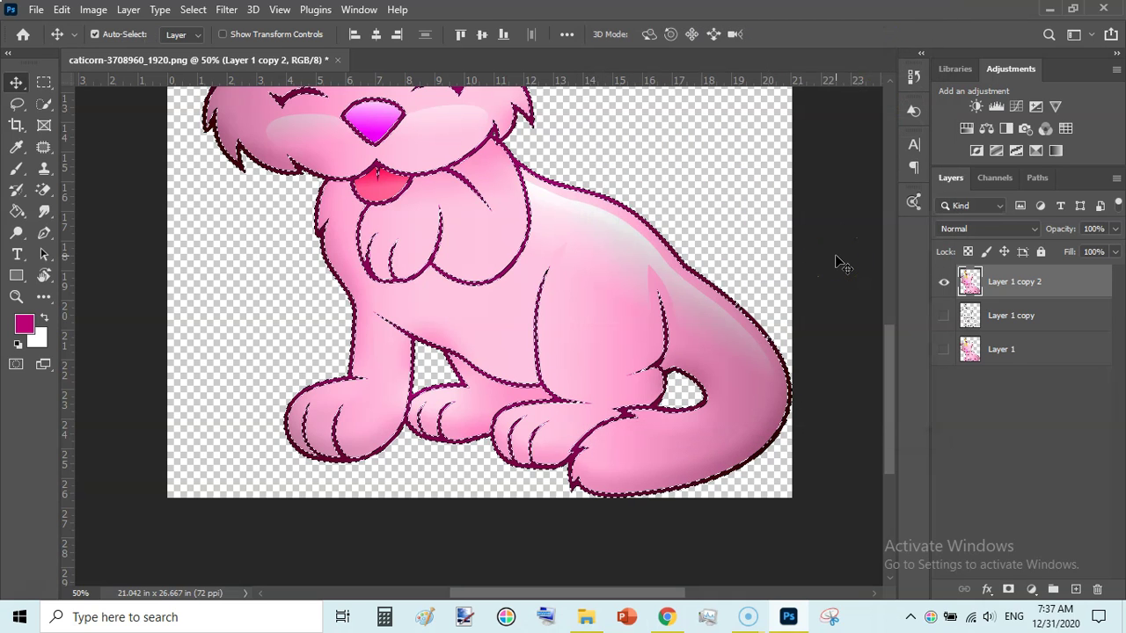
key(ctrl+minus)
key(ctrl+minus)
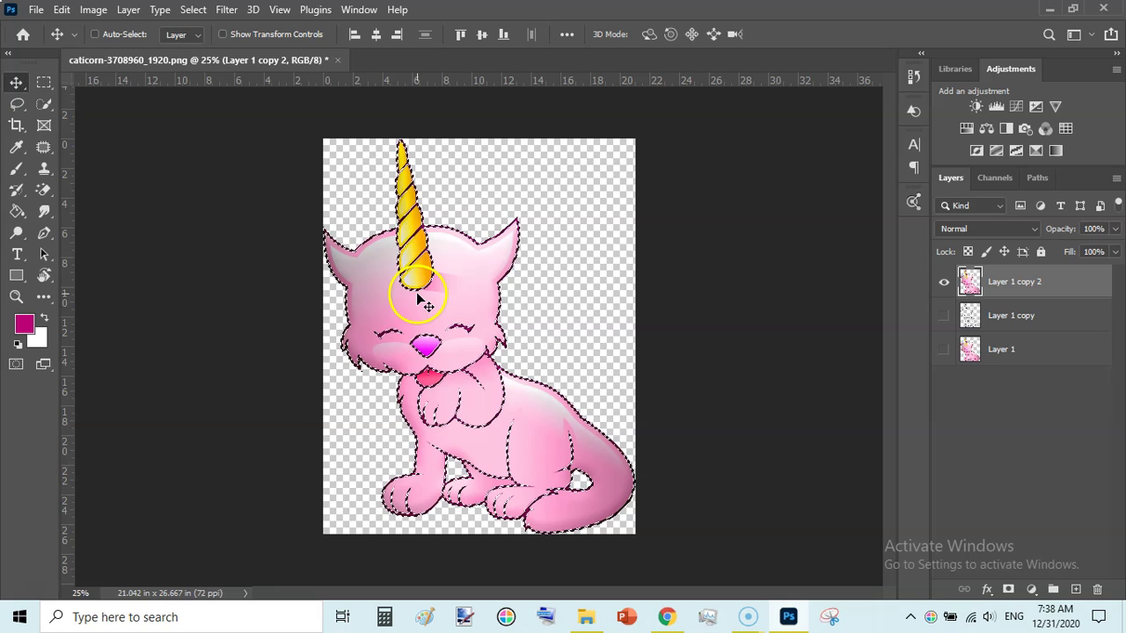
Fill the selected outlines with Black in Normal mode at 100% opacity and deselect.
click(62, 10)
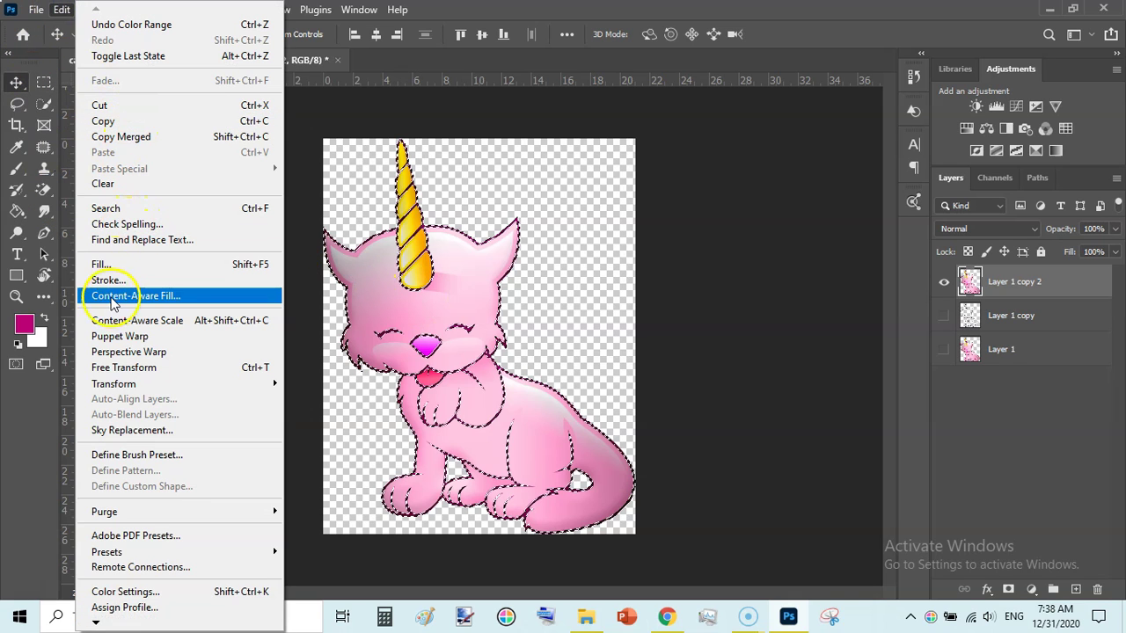
click(123, 263)
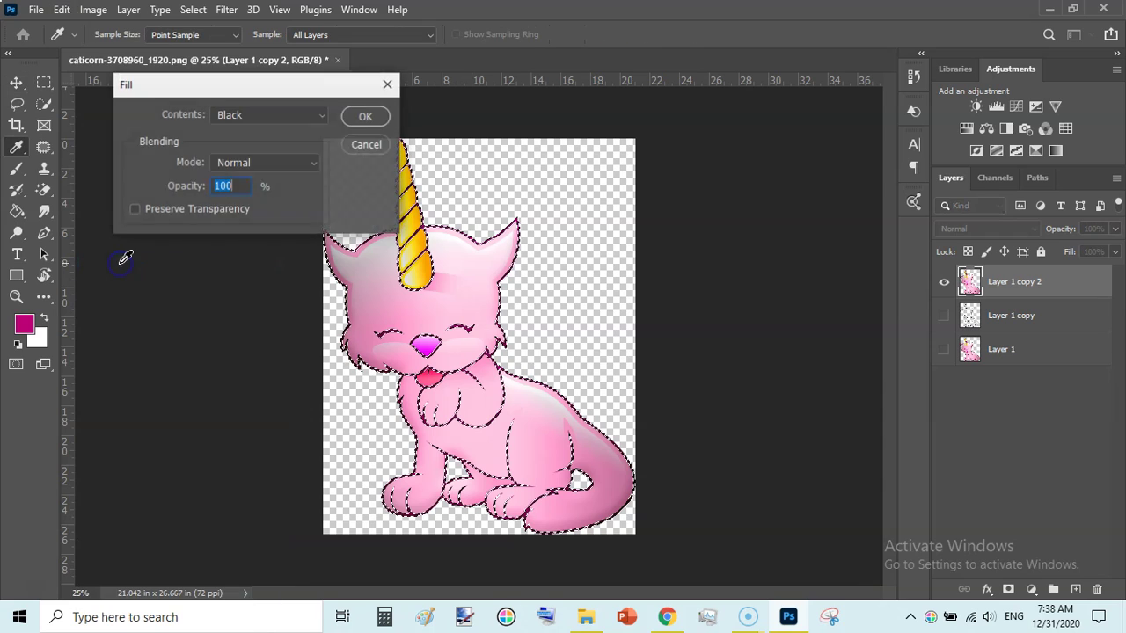
click(319, 114)
click(268, 244)
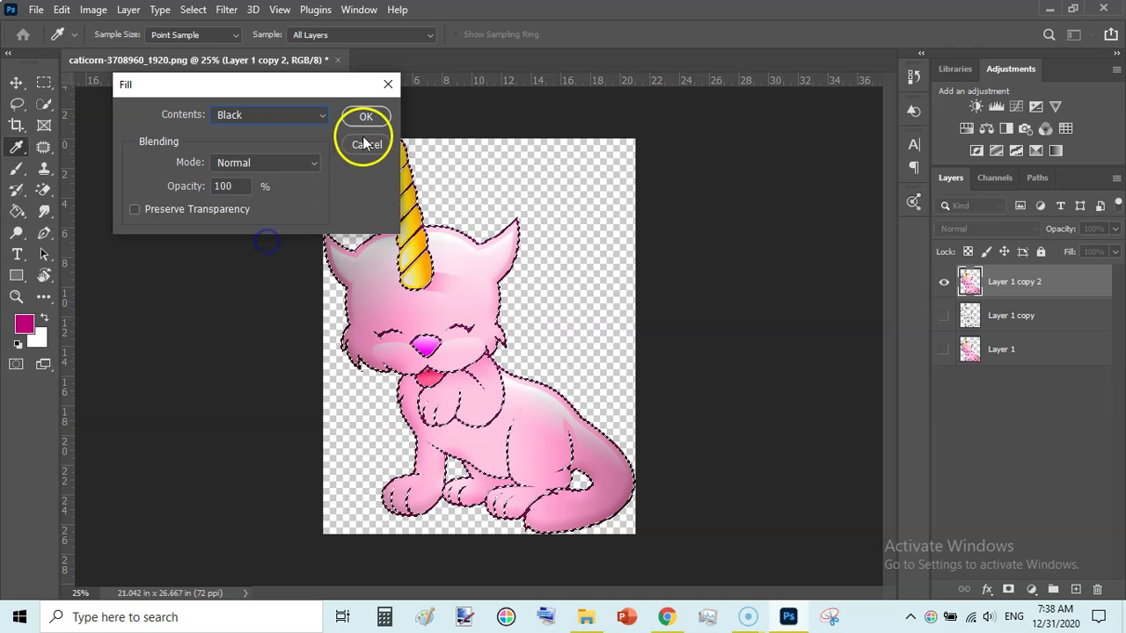
click(367, 117)
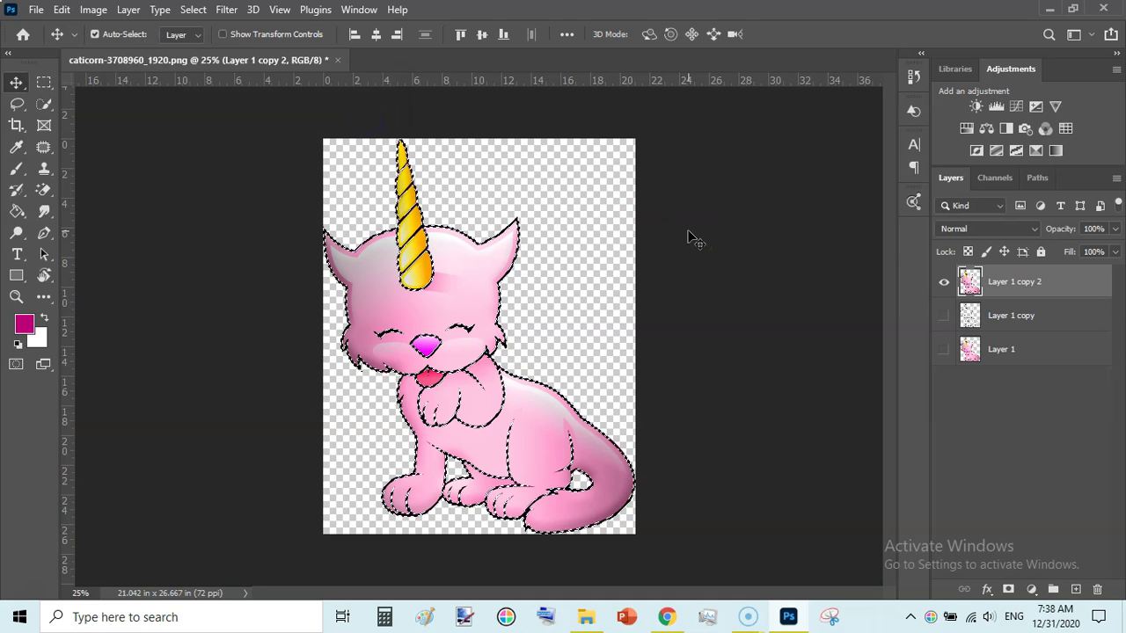
key(ctrl+d)
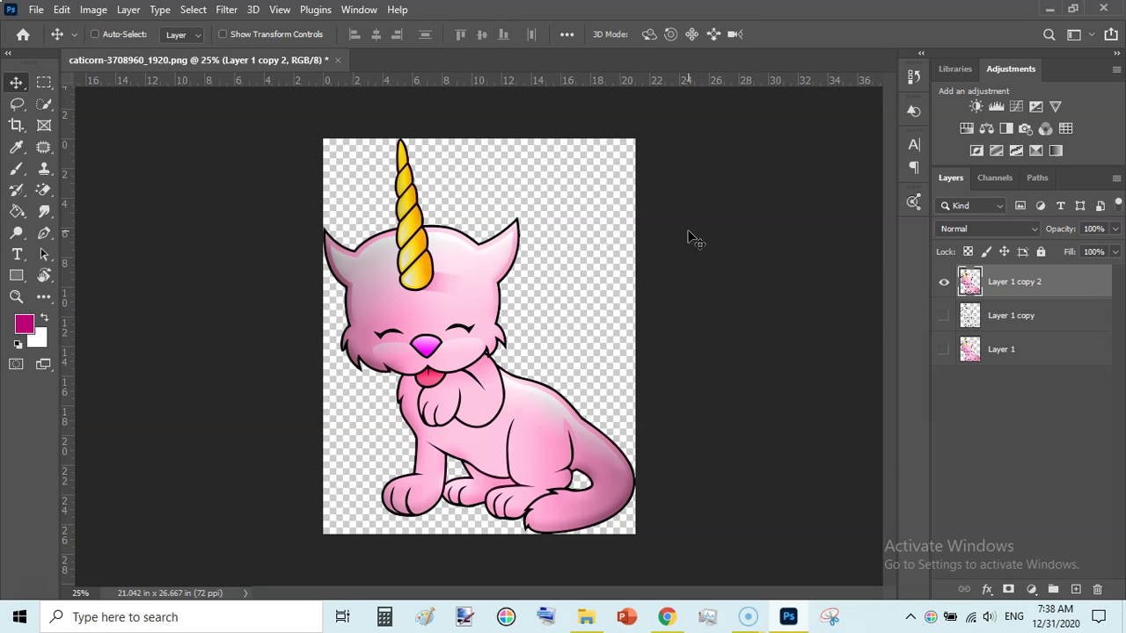
Start a new Color Range selection on Layer 1 copy 2 and sample the pink of the cat's forehead.
click(691, 238)
click(376, 294)
click(192, 10)
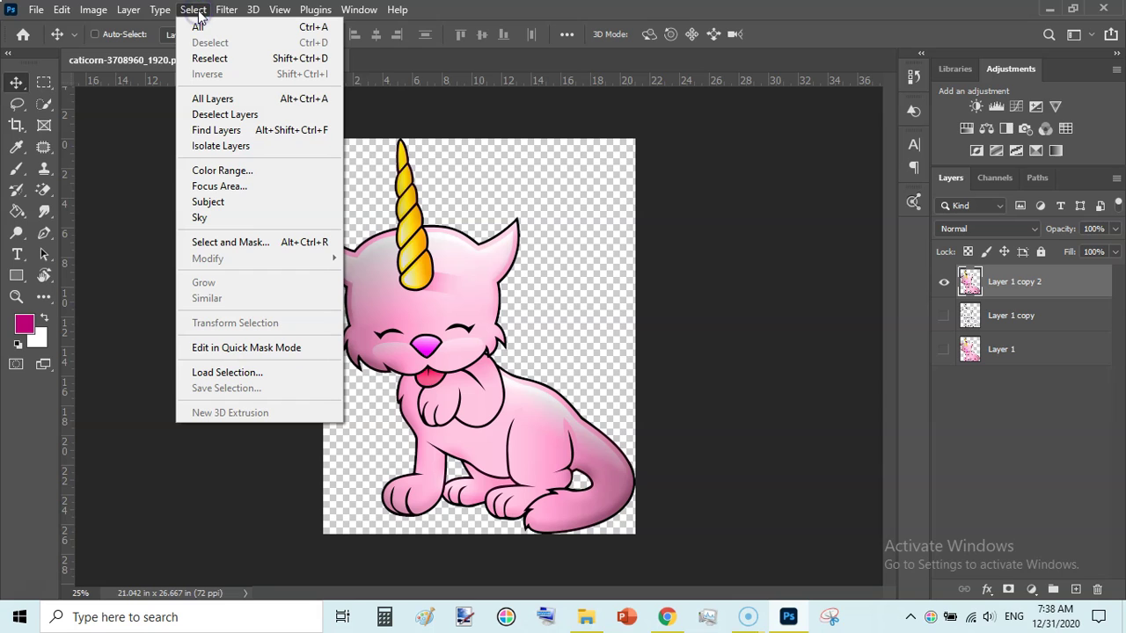
click(244, 170)
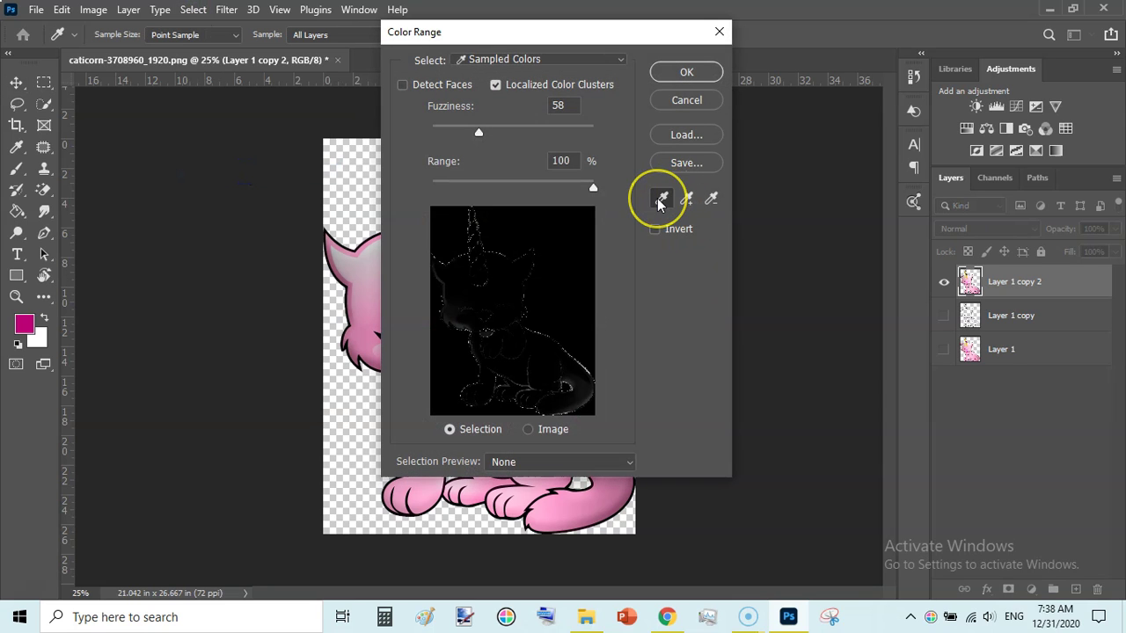
click(662, 198)
drag(639, 30, 775, 13)
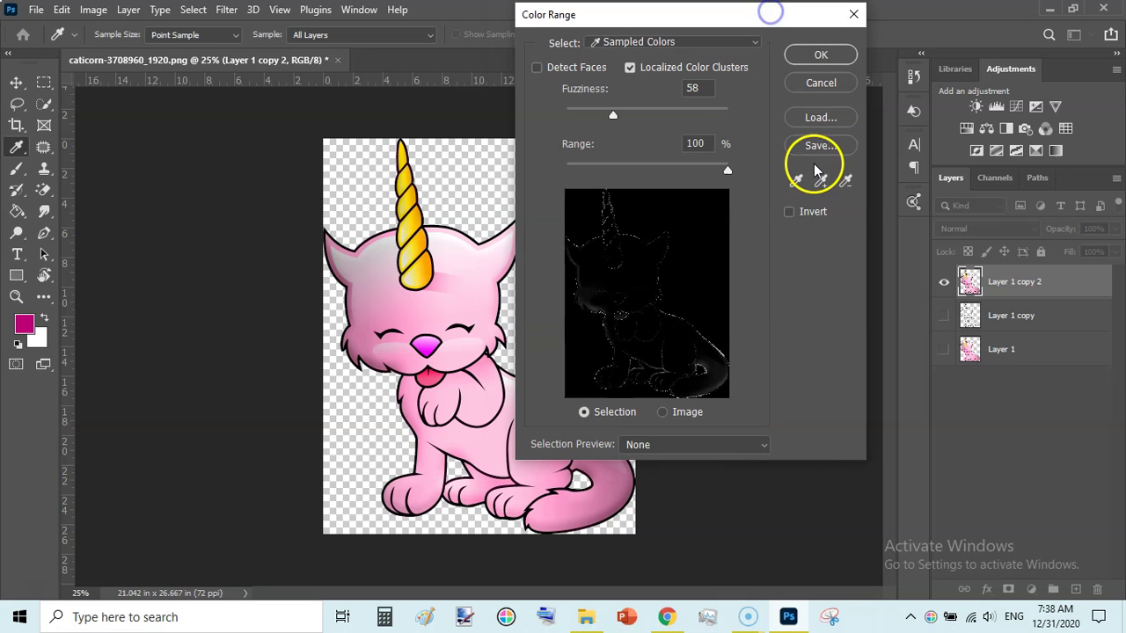
click(797, 187)
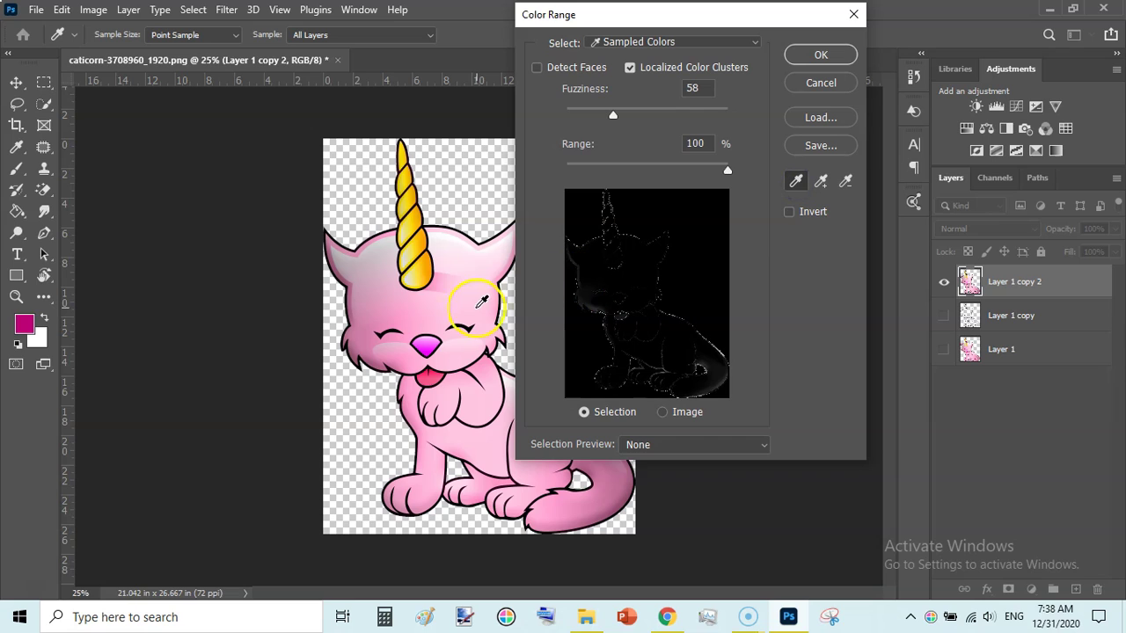
click(450, 293)
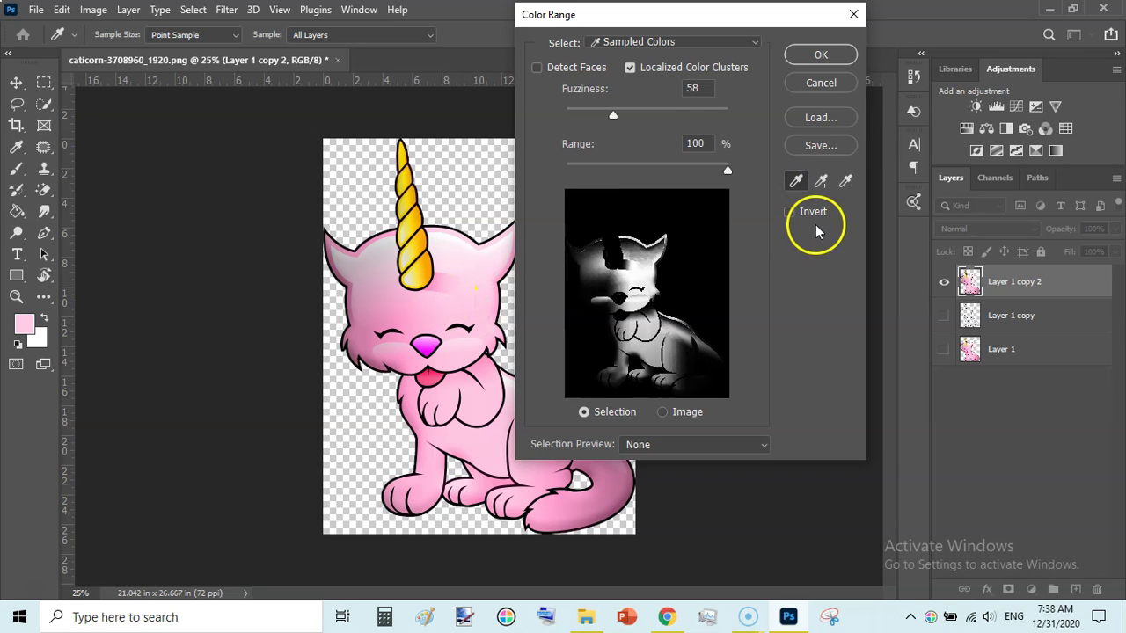
Add the pink and grey shades on both sides of the horn base to the Color Range selection.
click(824, 181)
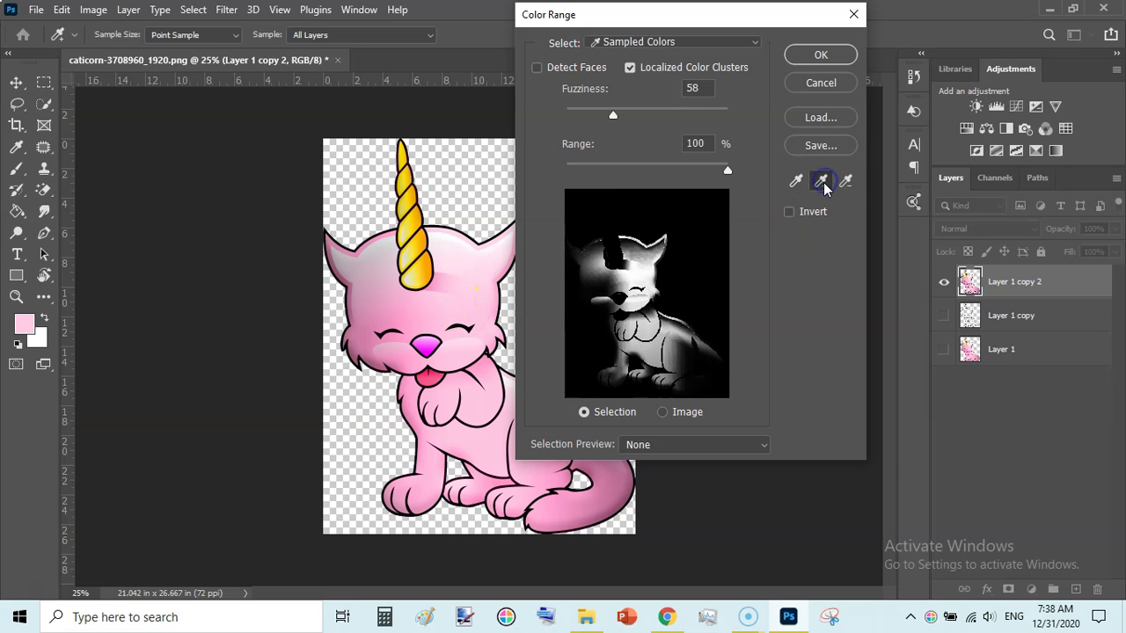
click(372, 288)
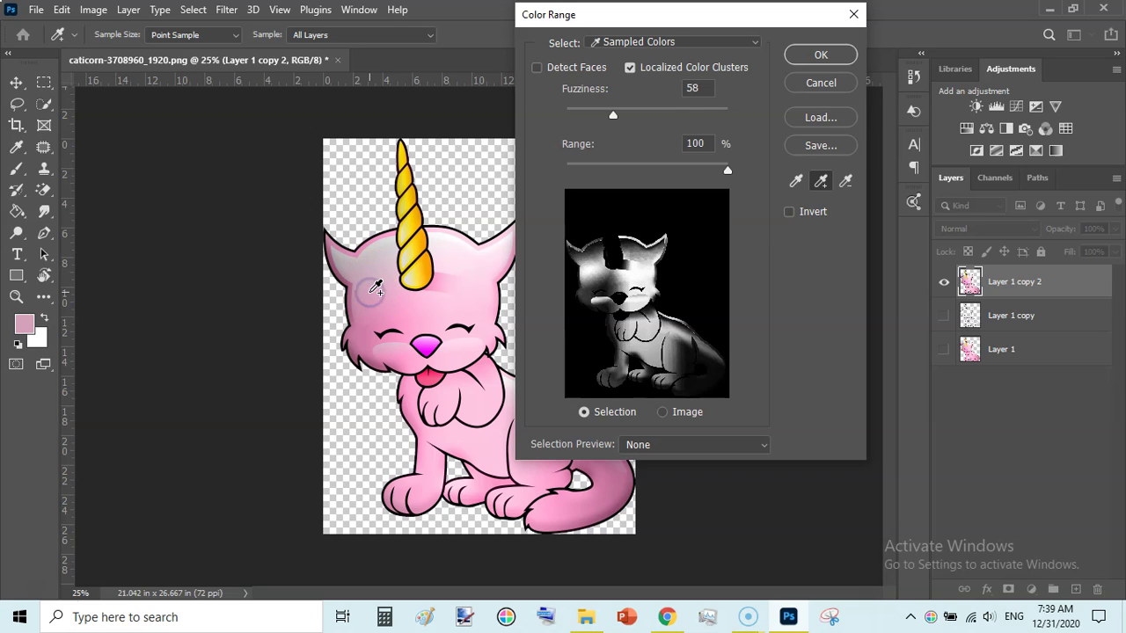
click(372, 289)
click(382, 273)
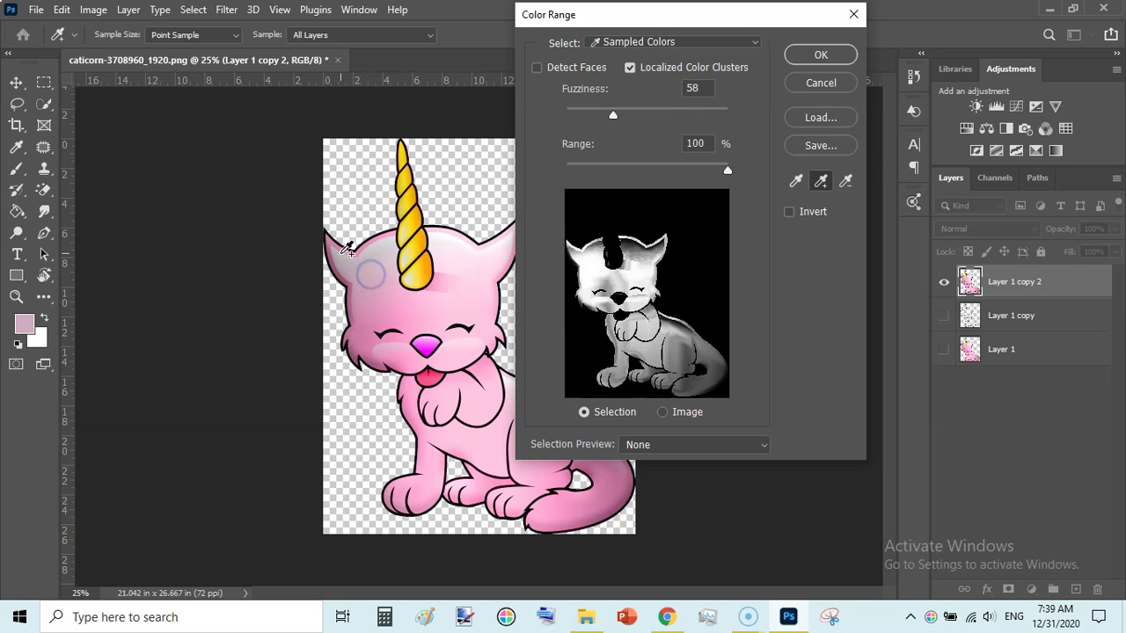
click(377, 277)
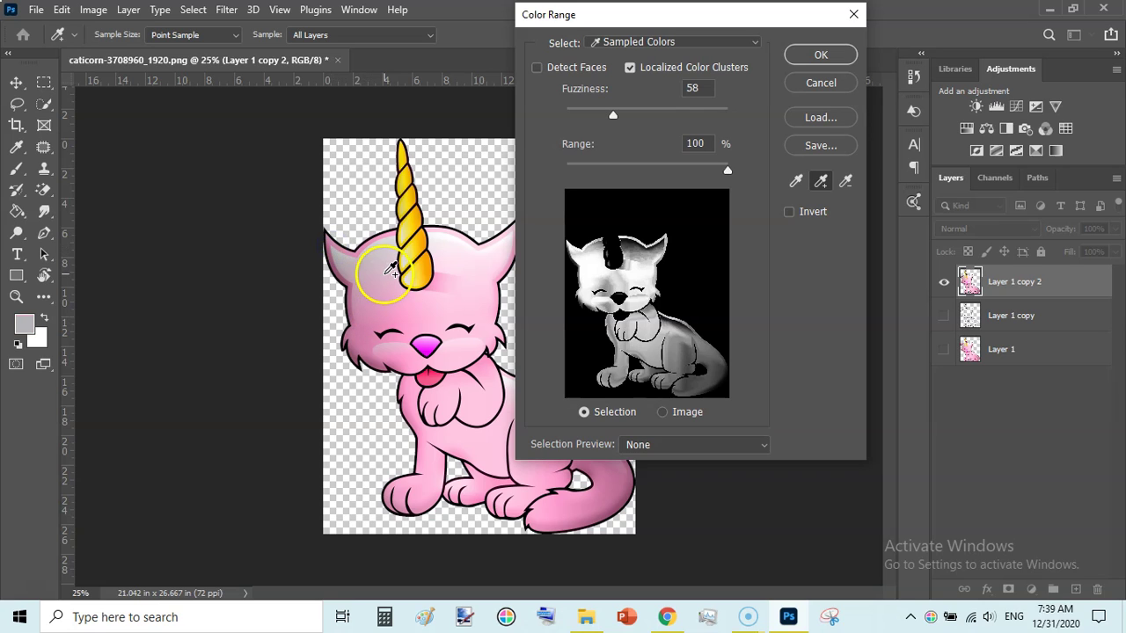
click(444, 279)
click(457, 282)
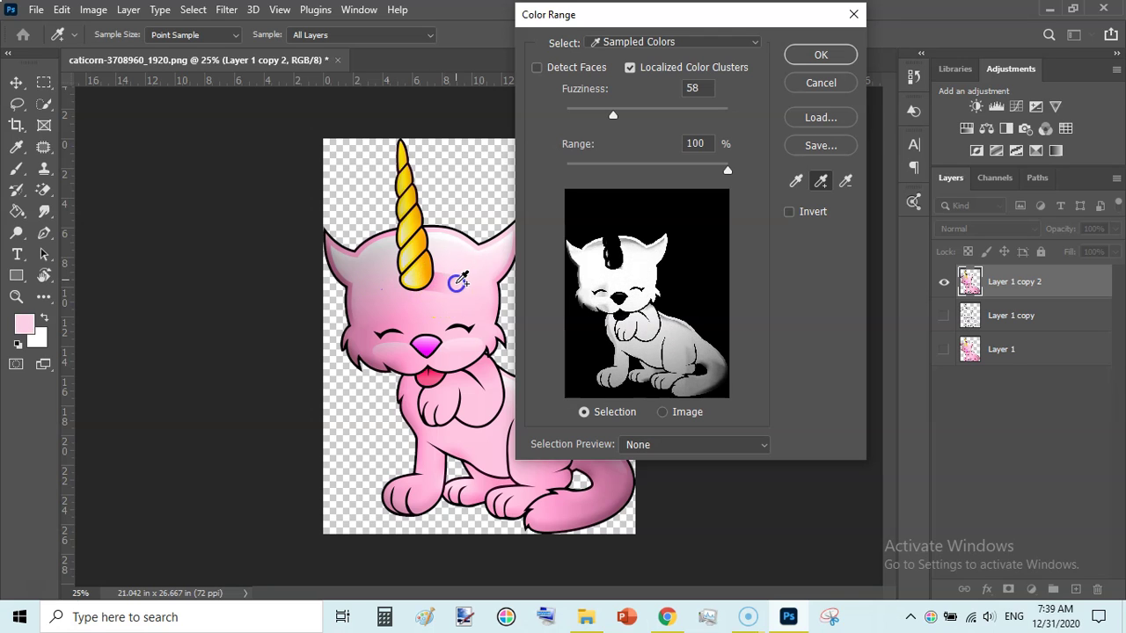
Add fill shades from the cat's body, tail, back and tongue to the Color Range selection.
drag(583, 16, 771, 1)
click(545, 407)
click(607, 458)
mouse_move(613, 464)
mouse_down()
mouse_move(587, 509)
mouse_move(554, 517)
mouse_move(614, 475)
mouse_move(590, 442)
mouse_move(604, 484)
mouse_move(546, 446)
mouse_move(492, 437)
mouse_move(436, 467)
mouse_move(480, 485)
mouse_move(588, 490)
mouse_move(584, 510)
mouse_move(619, 477)
mouse_move(585, 433)
mouse_move(601, 457)
mouse_up()
click(528, 389)
drag(530, 381, 433, 371)
Add the magenta of the nose and the yellow and orange shades of the horn to the Color Range selection.
key(ctrl+plus)
key(ctrl+plus)
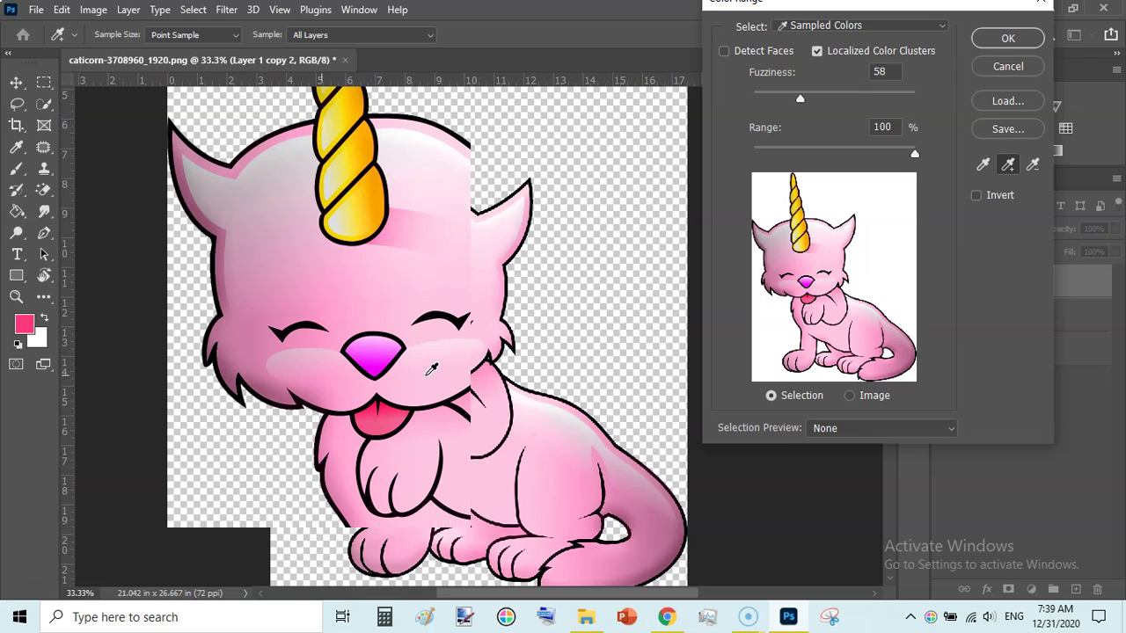
click(373, 357)
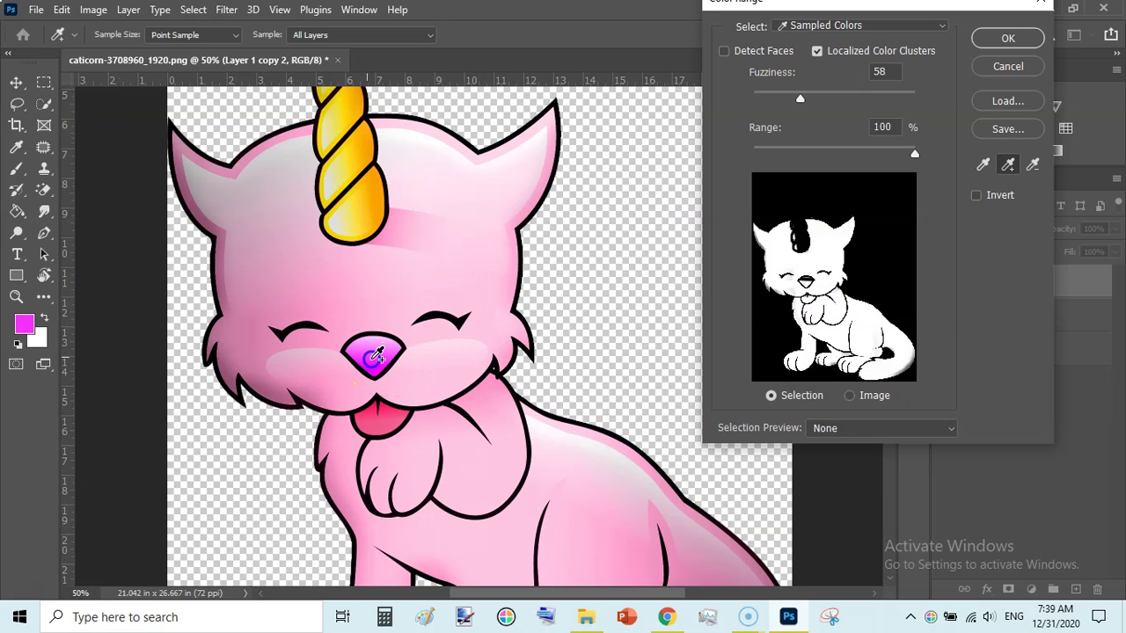
drag(362, 424, 360, 97)
key(ctrl+minus)
key(ctrl+minus)
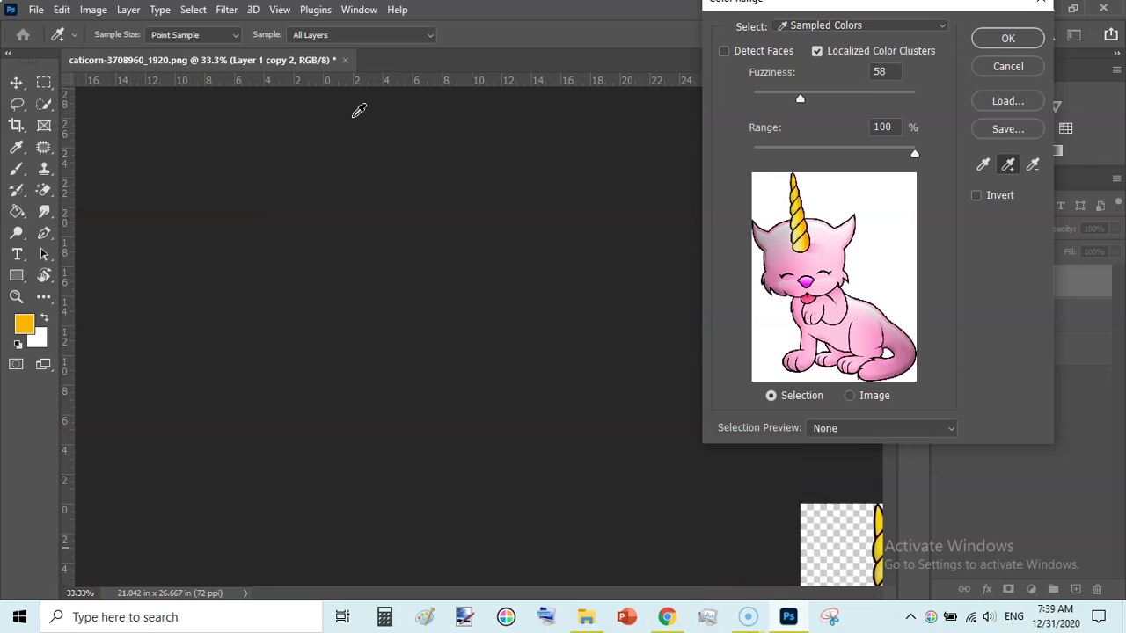
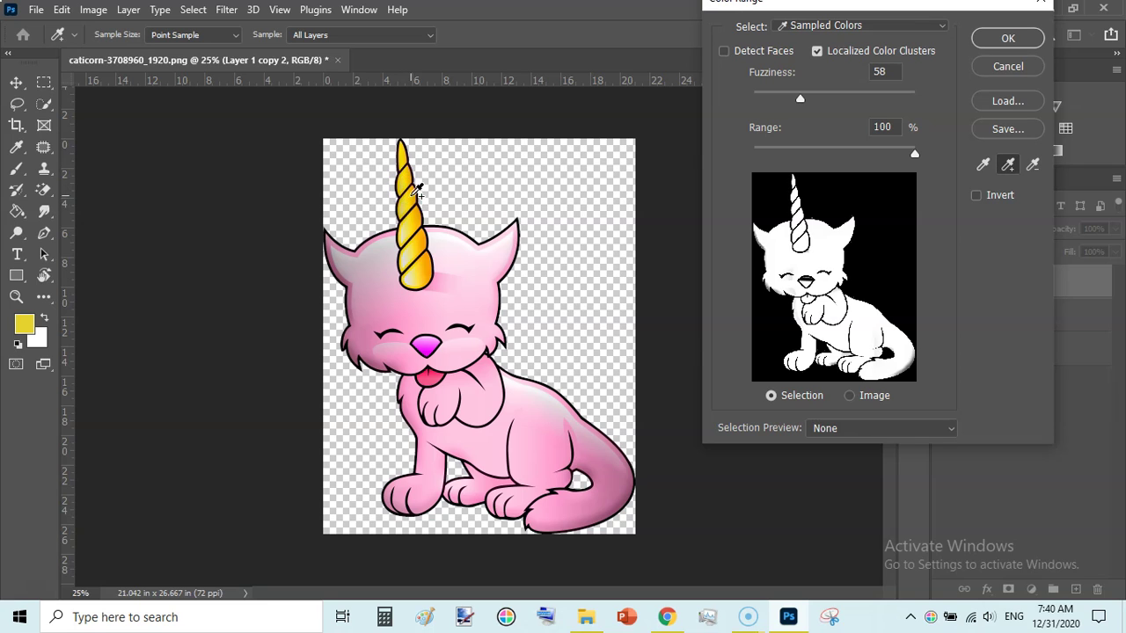
drag(413, 191, 447, 323)
Add the lighter pink and magenta shades in the upper part of the nose to the Color Range selection.
ctrl+click(434, 334)
ctrl+click(413, 337)
ctrl+click(391, 340)
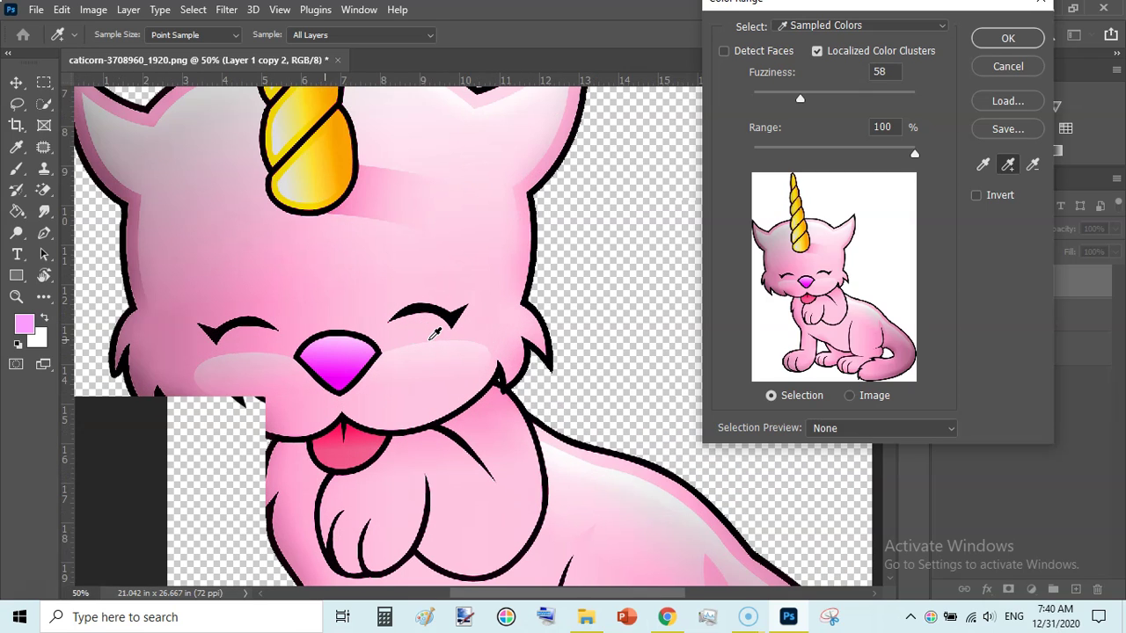
click(345, 339)
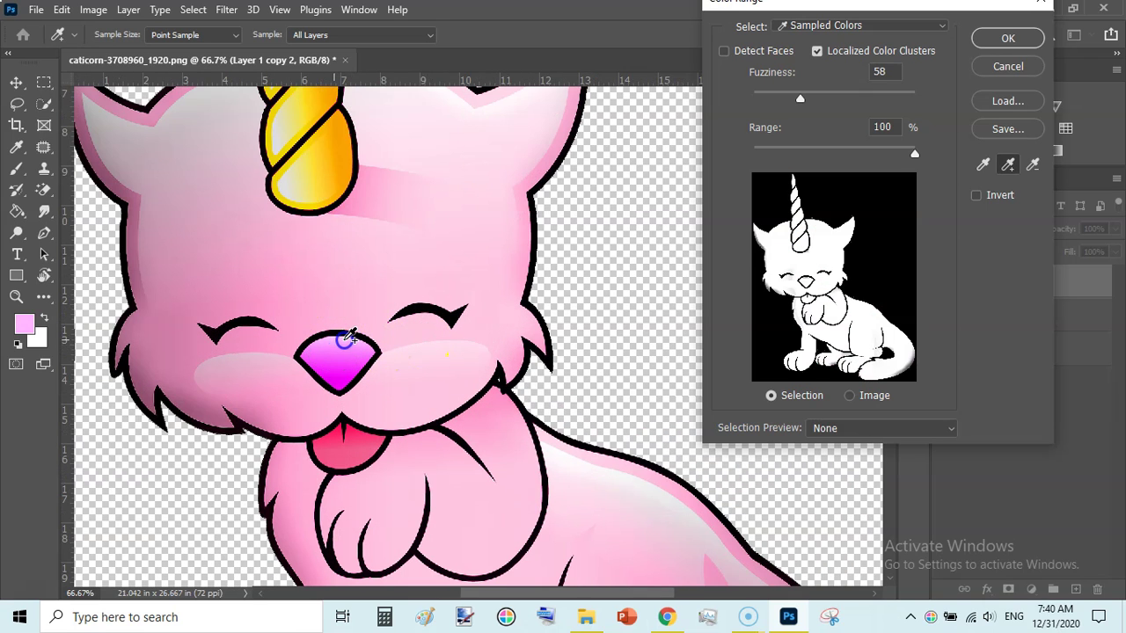
click(336, 350)
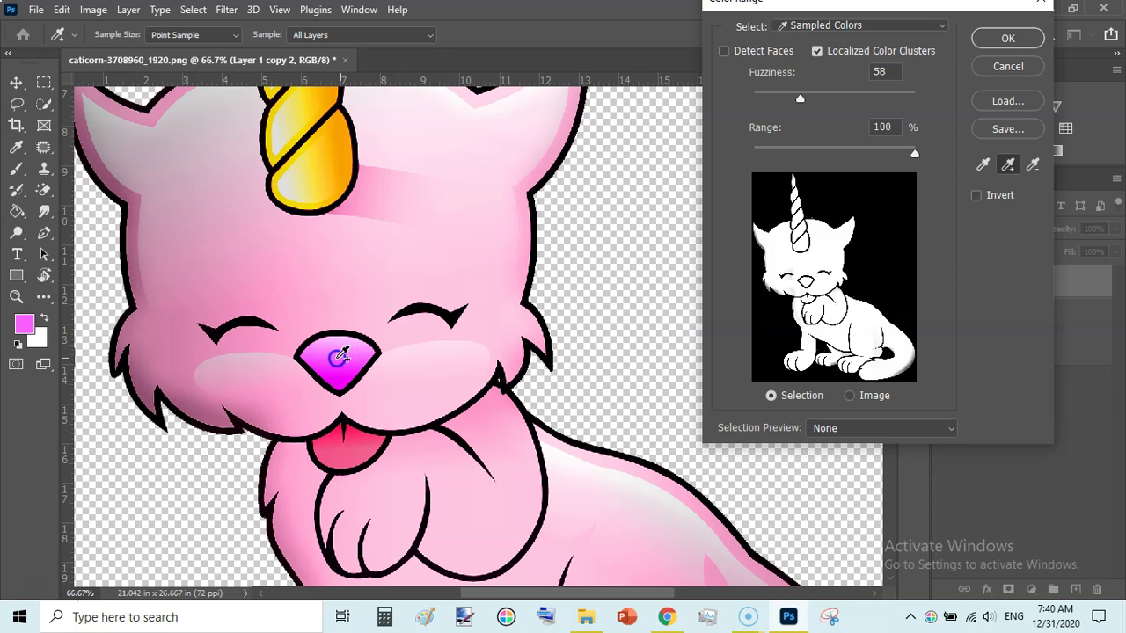
Add pink shades from the cat's neck, tongue and shaded cheek to the Color Range selection.
click(506, 429)
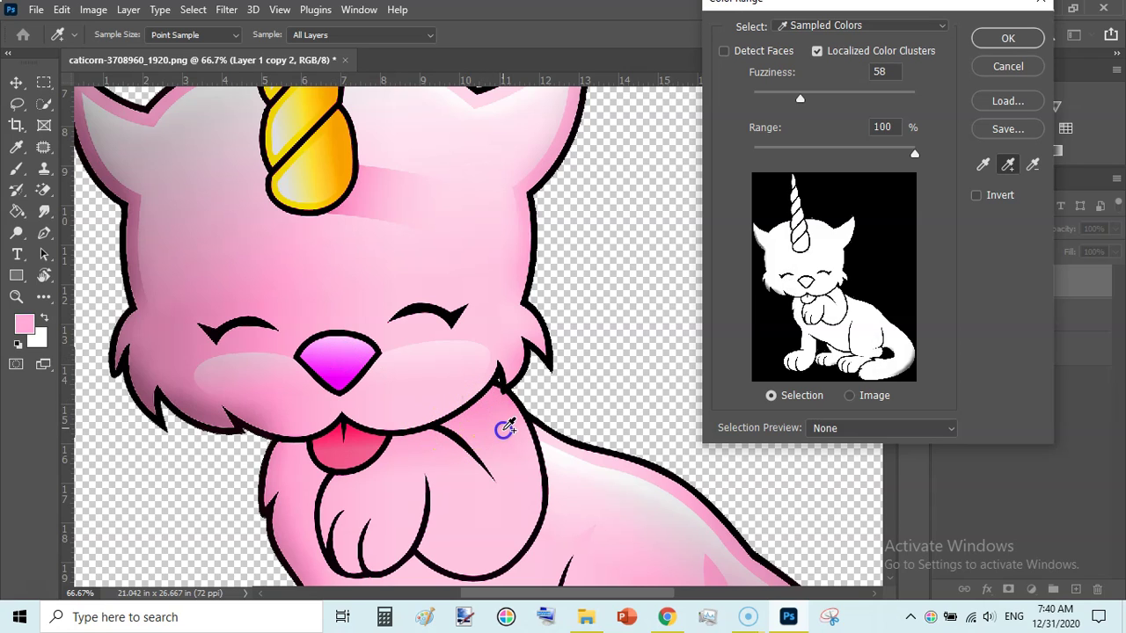
click(518, 340)
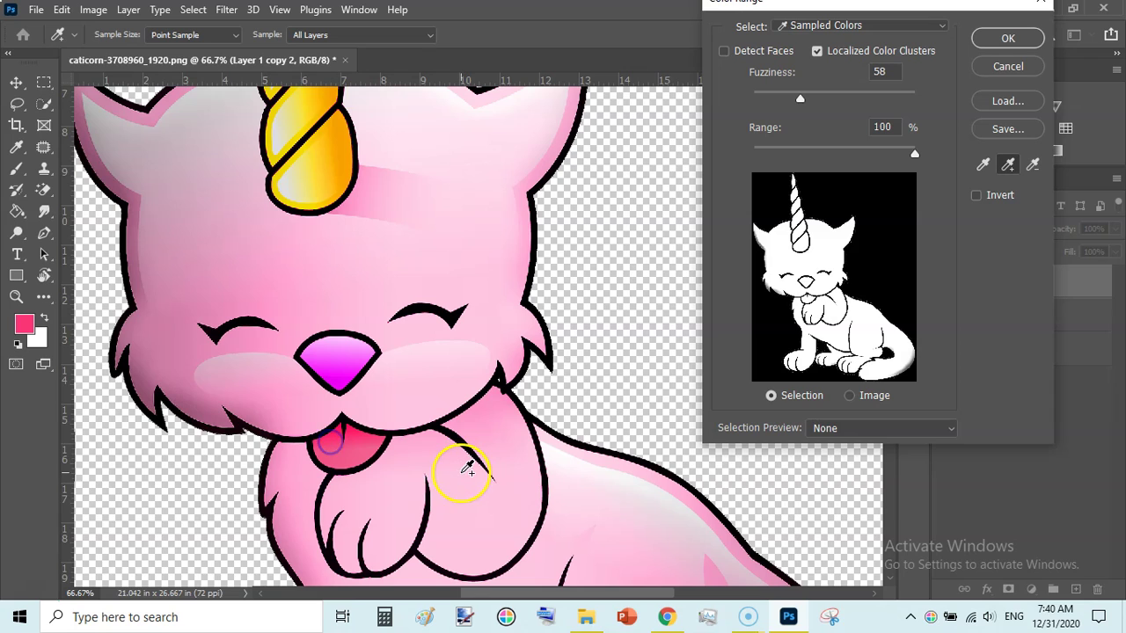
click(504, 443)
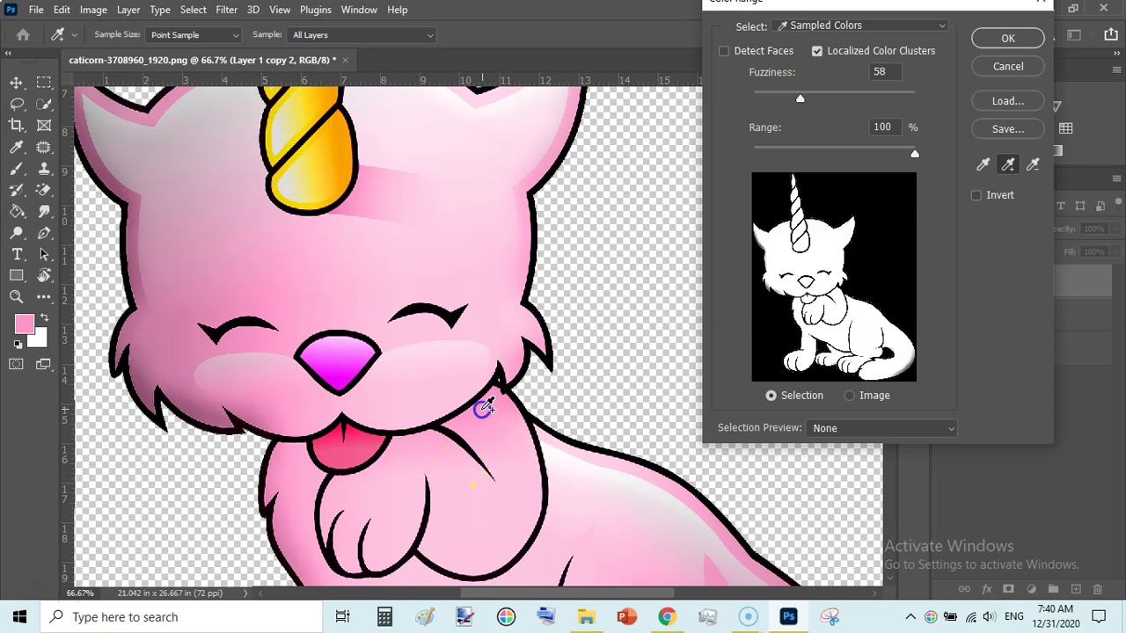
click(161, 355)
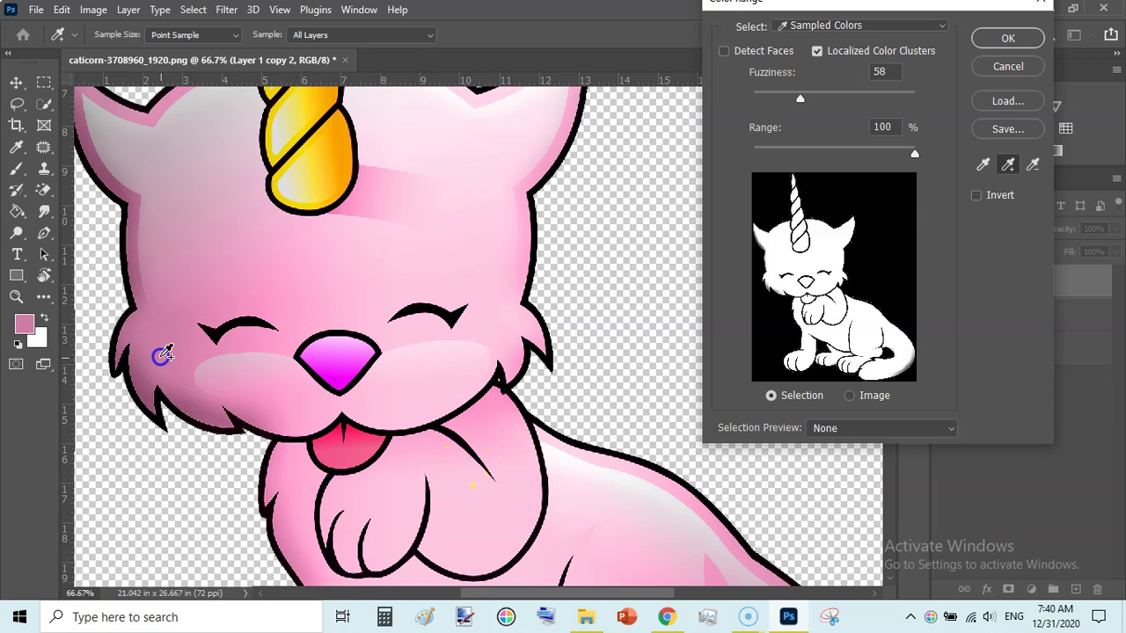
Add the remaining pink shades across the forehead and beside the horn to the Color Range selection.
click(189, 195)
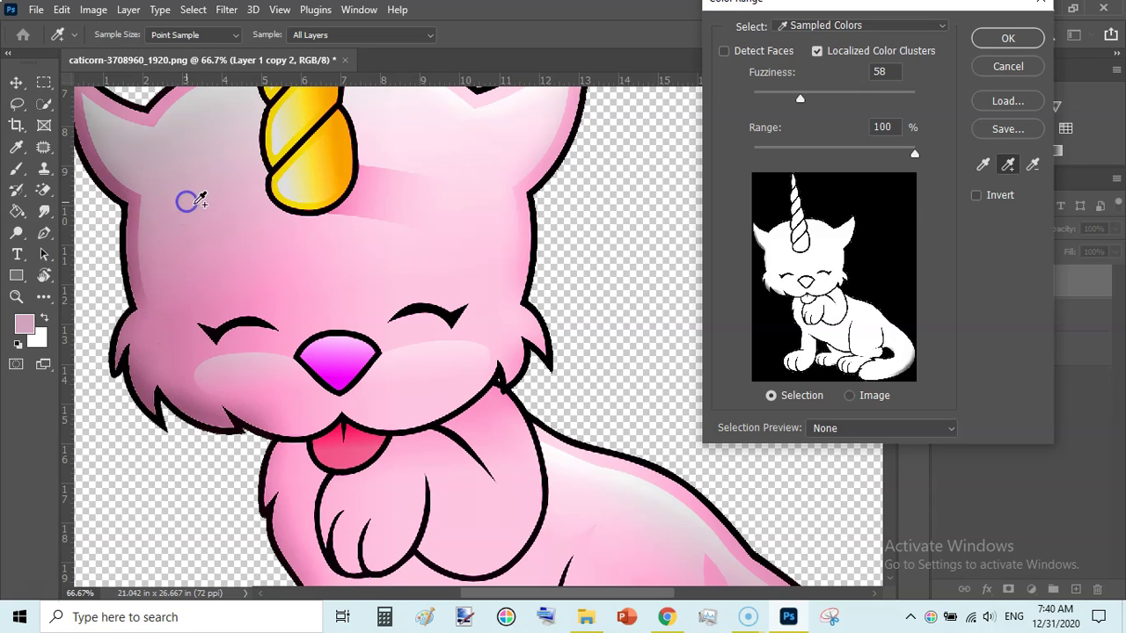
click(355, 202)
drag(344, 213, 364, 208)
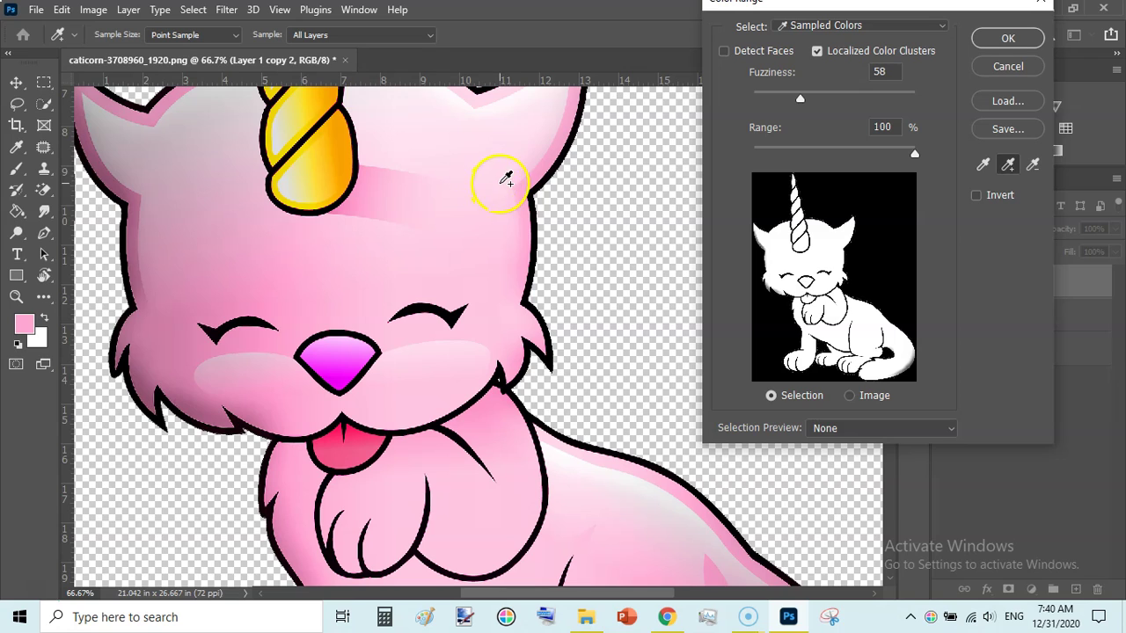
click(481, 214)
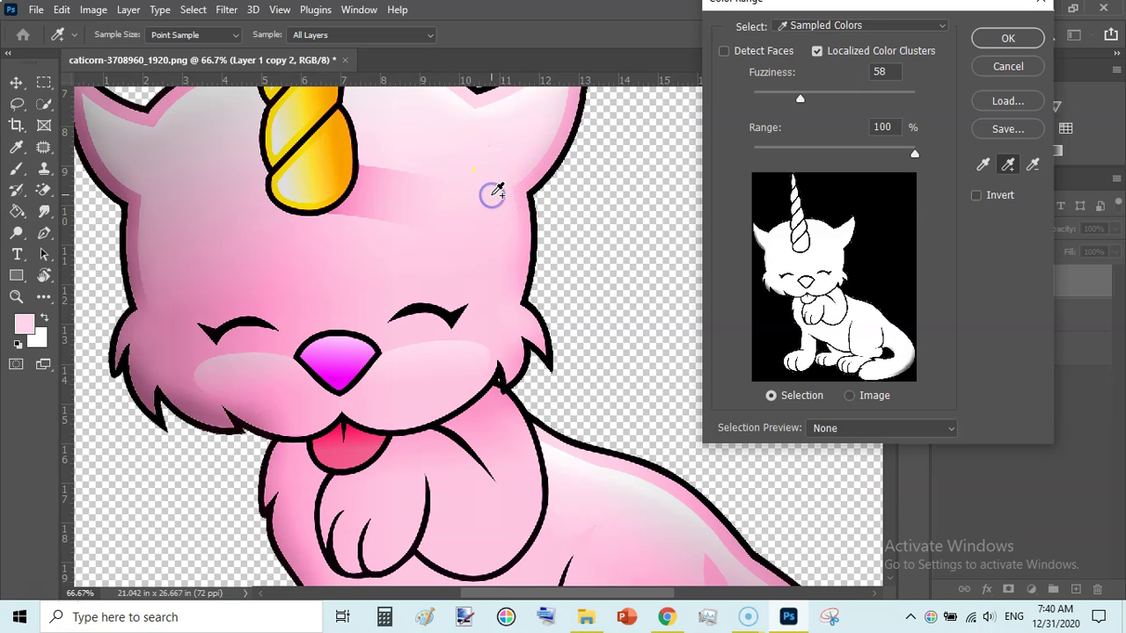
Accept the Color Range selection, delete the selected colour fills from Layer 1 copy 2 and deselect.
click(1003, 41)
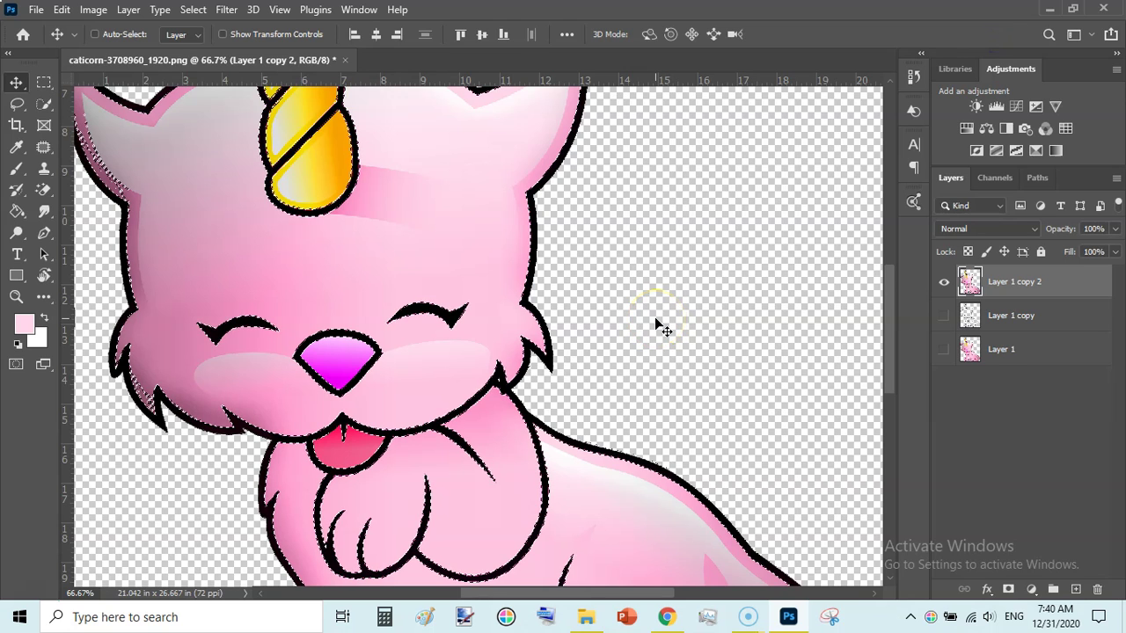
key(Delete)
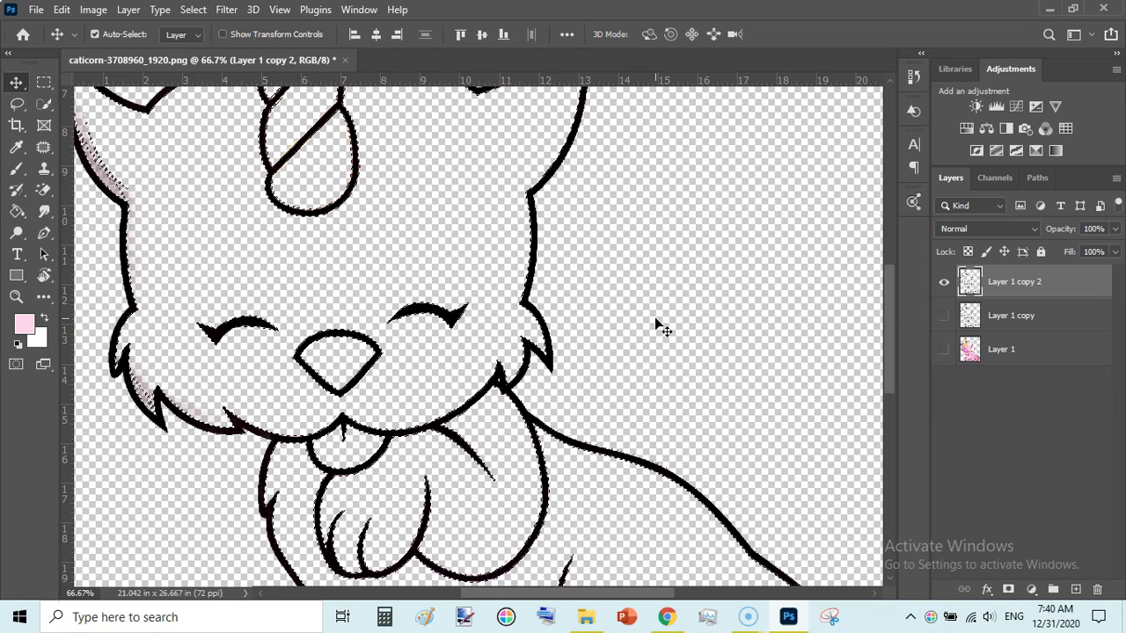
key(ctrl+minus)
key(ctrl+minus)
key(ctrl+minus)
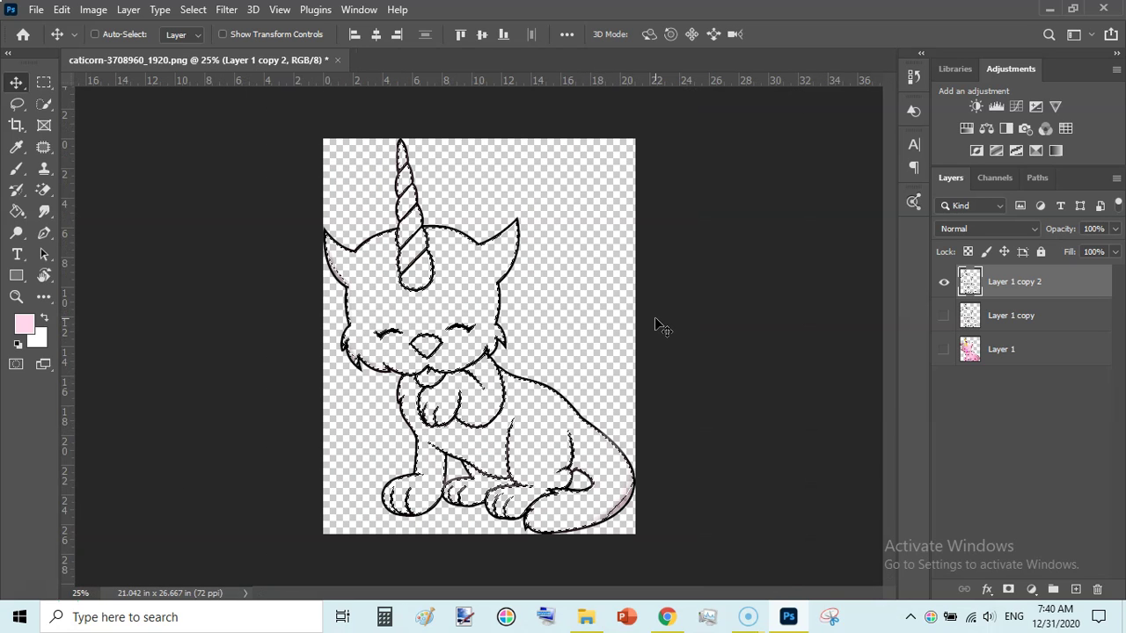
key(ctrl+d)
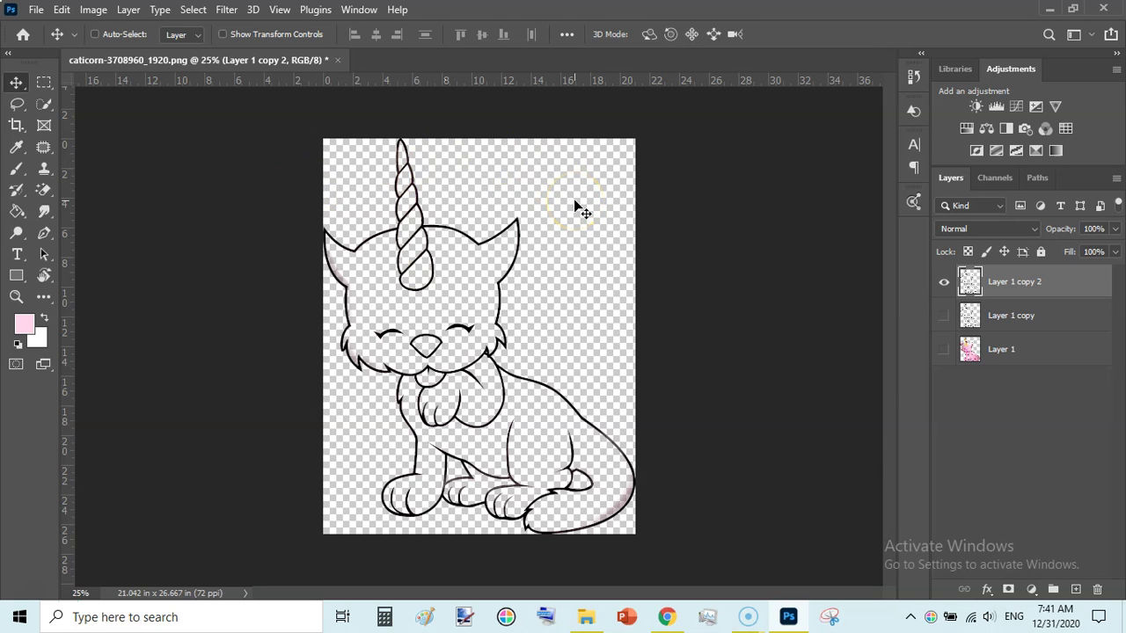
Create a new layer directly beneath Layer 1 copy 2, fill it with white (ffffff) and reselect Layer 1 copy 2.
click(1076, 589)
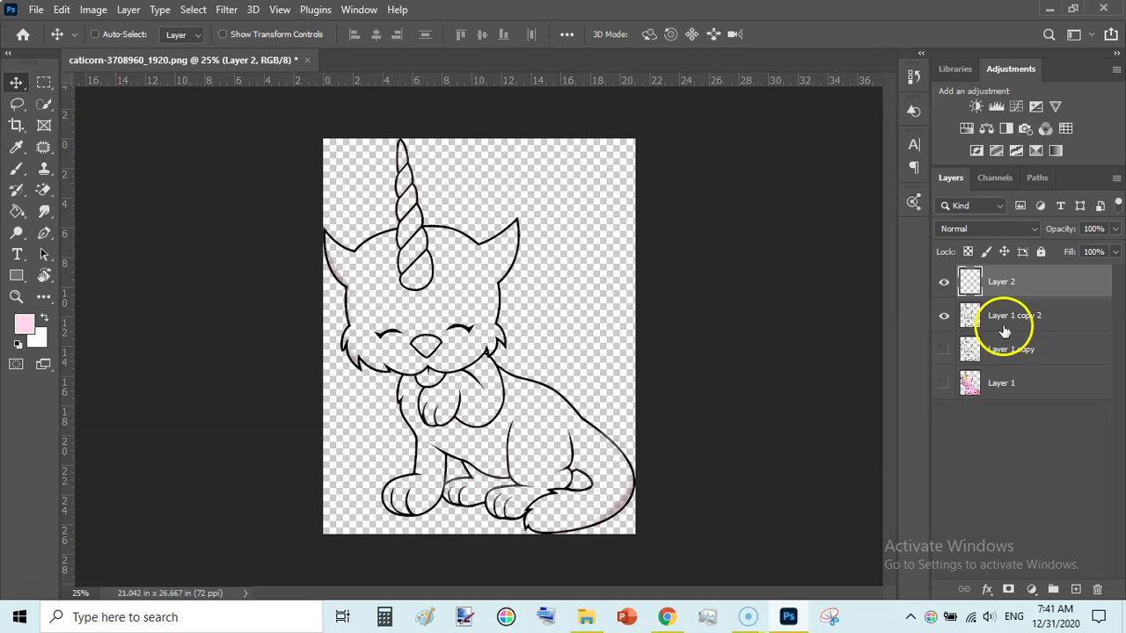
drag(1015, 284, 1017, 325)
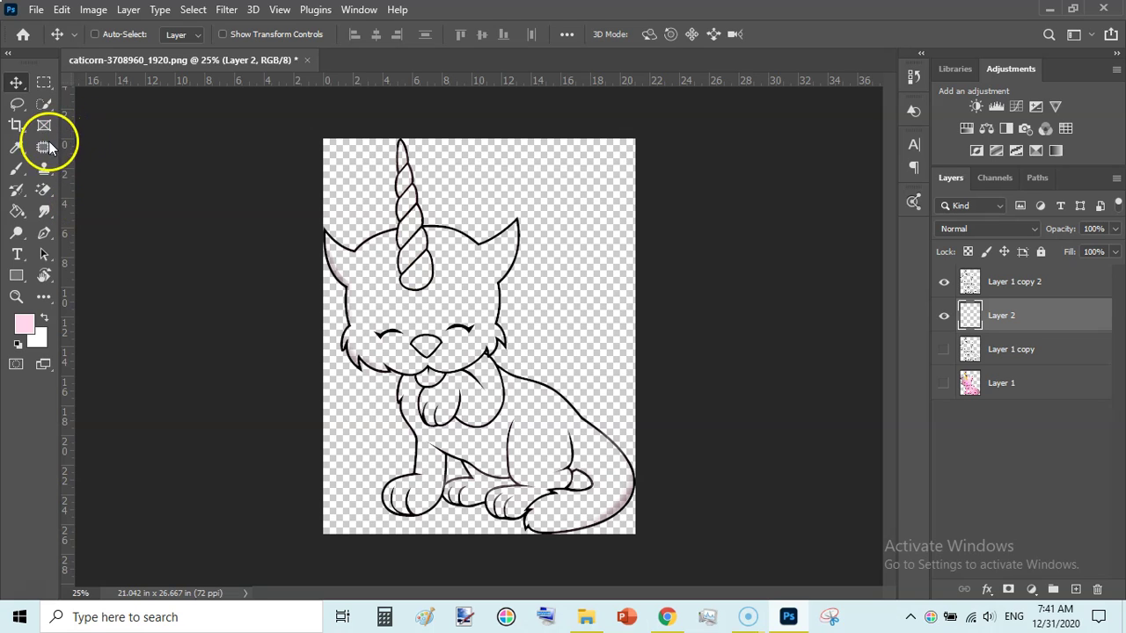
click(15, 213)
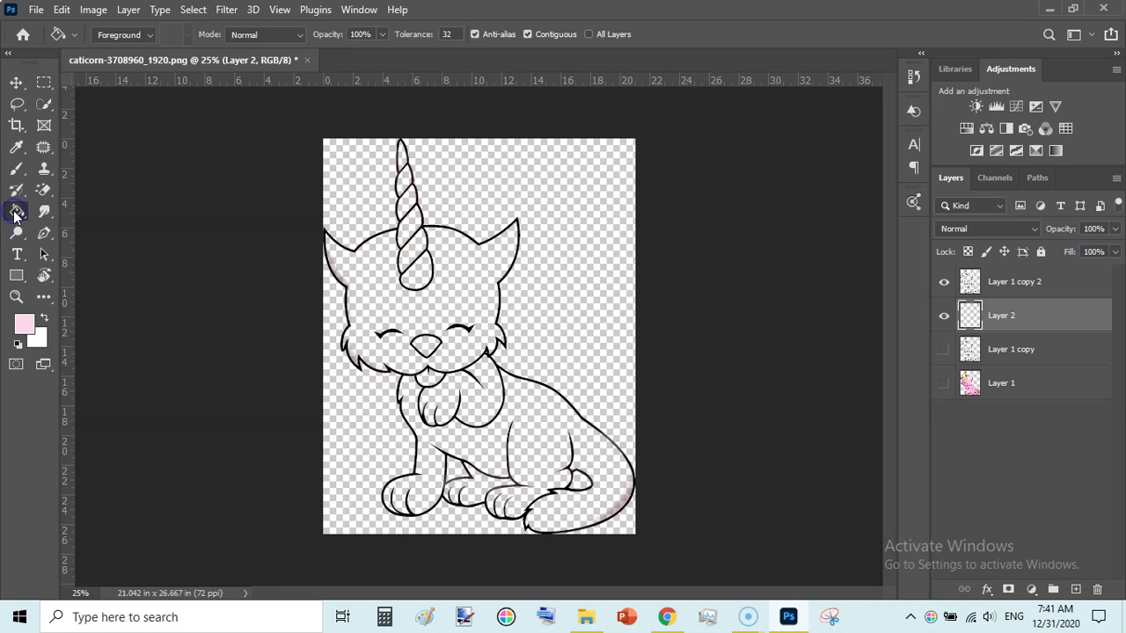
click(24, 328)
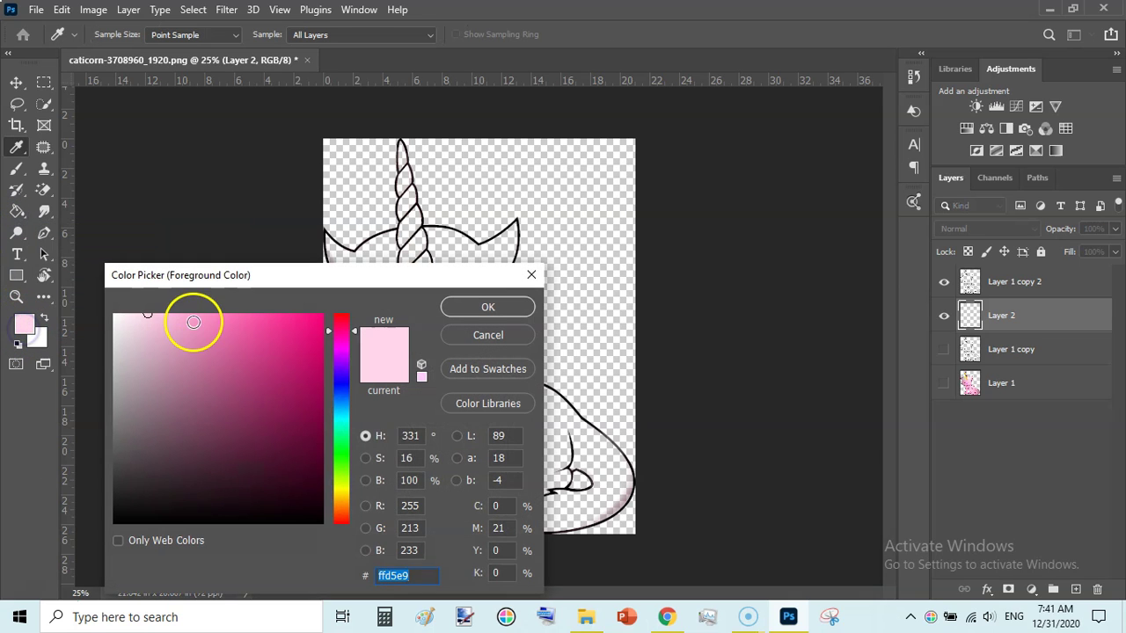
click(114, 321)
drag(114, 321, 107, 295)
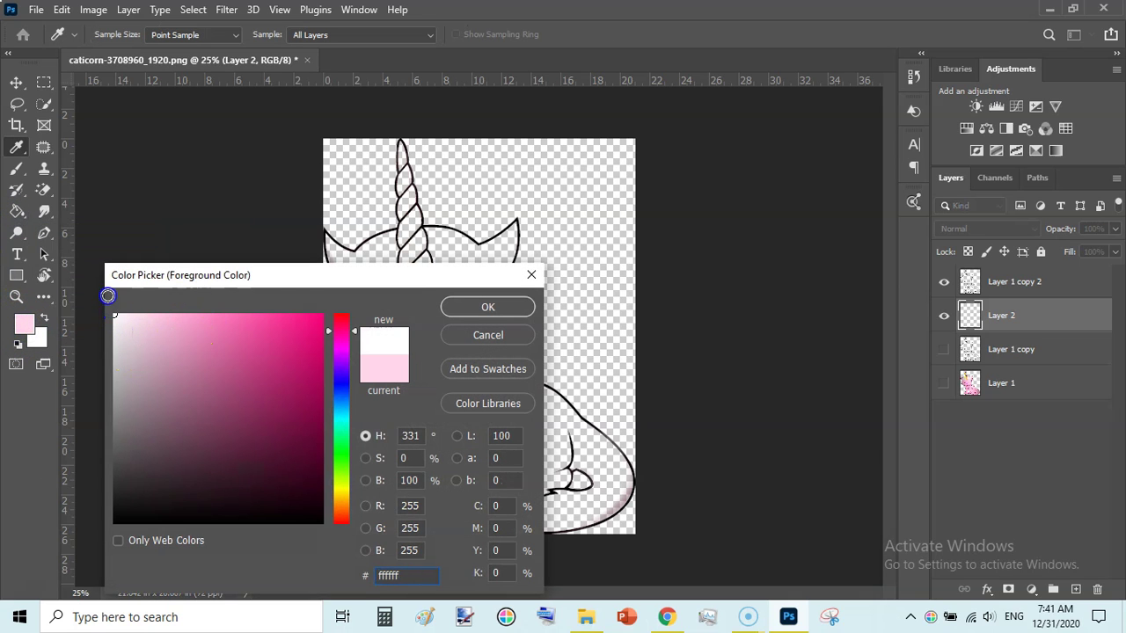
click(485, 305)
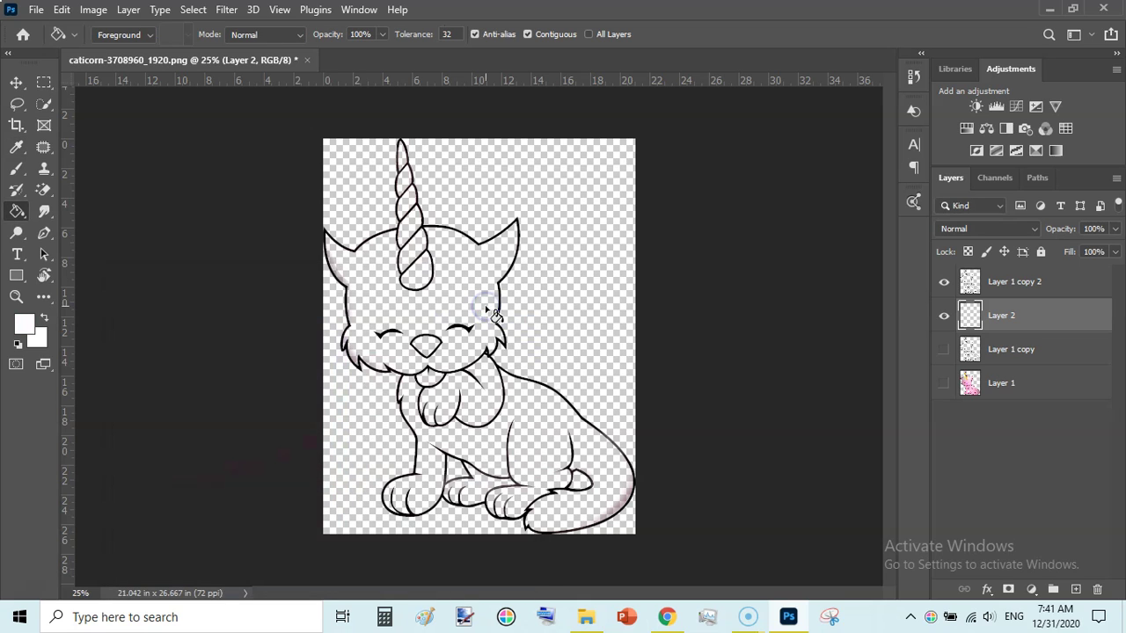
click(572, 180)
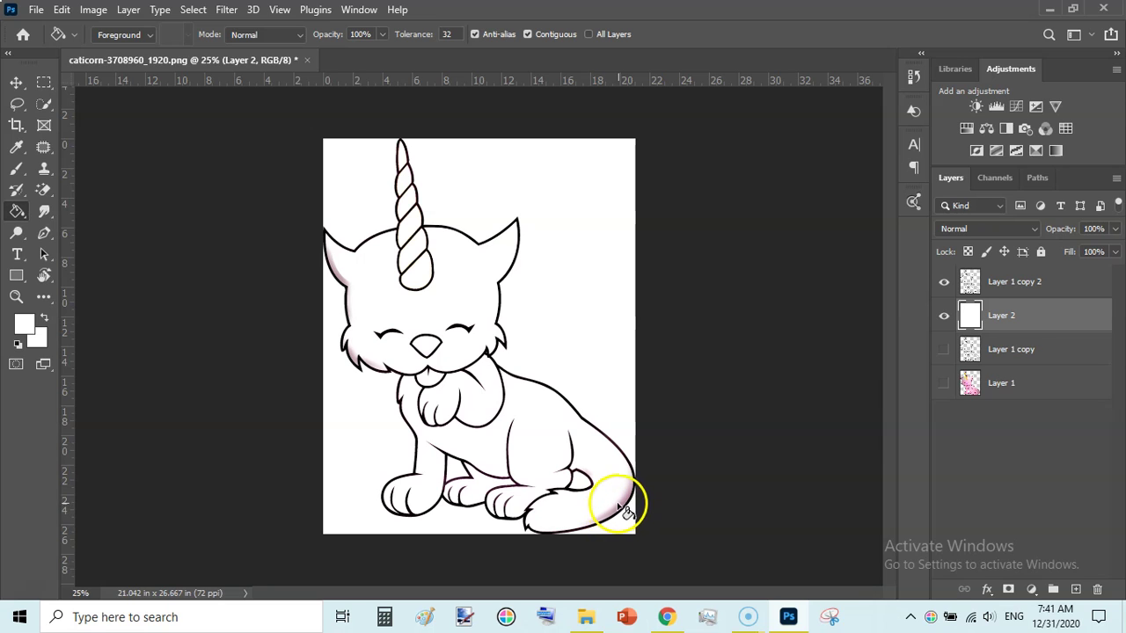
click(969, 282)
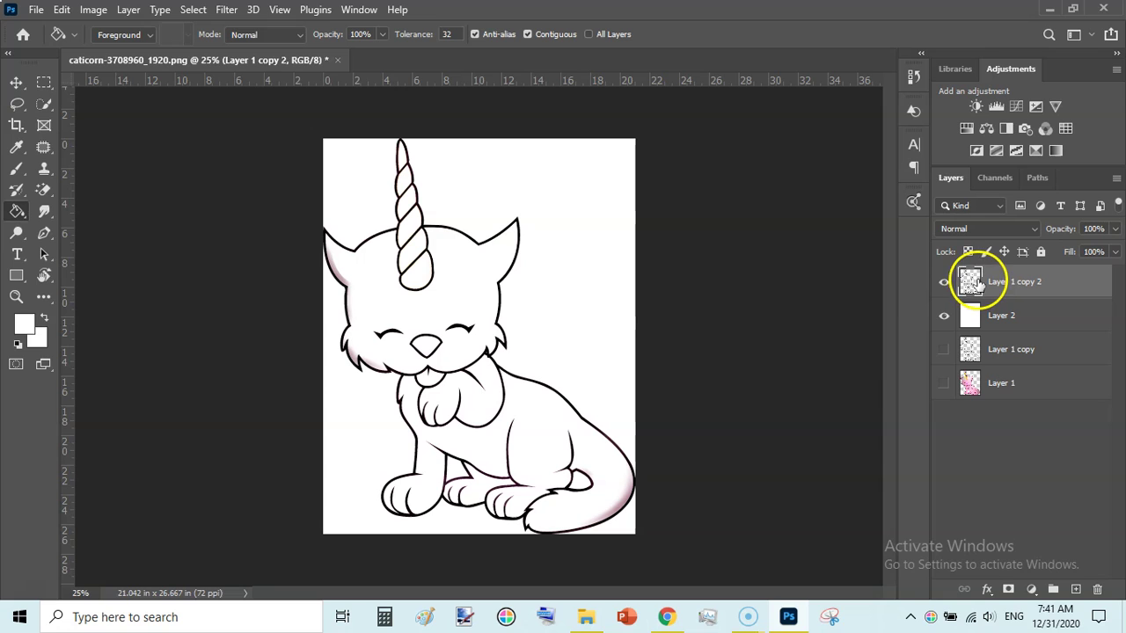
click(194, 11)
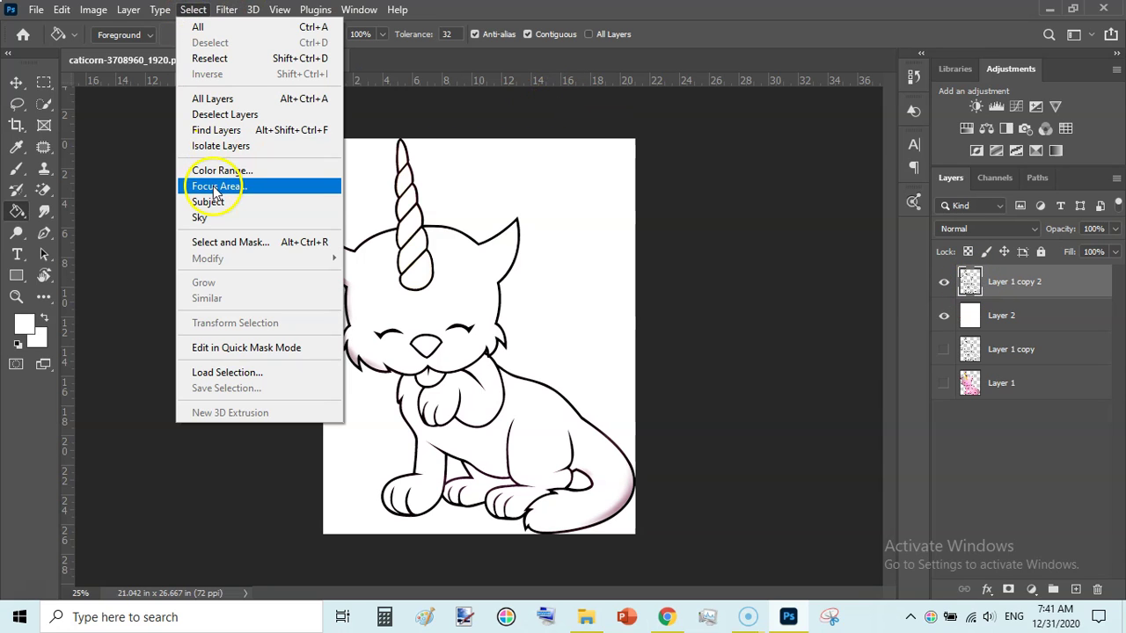
click(220, 171)
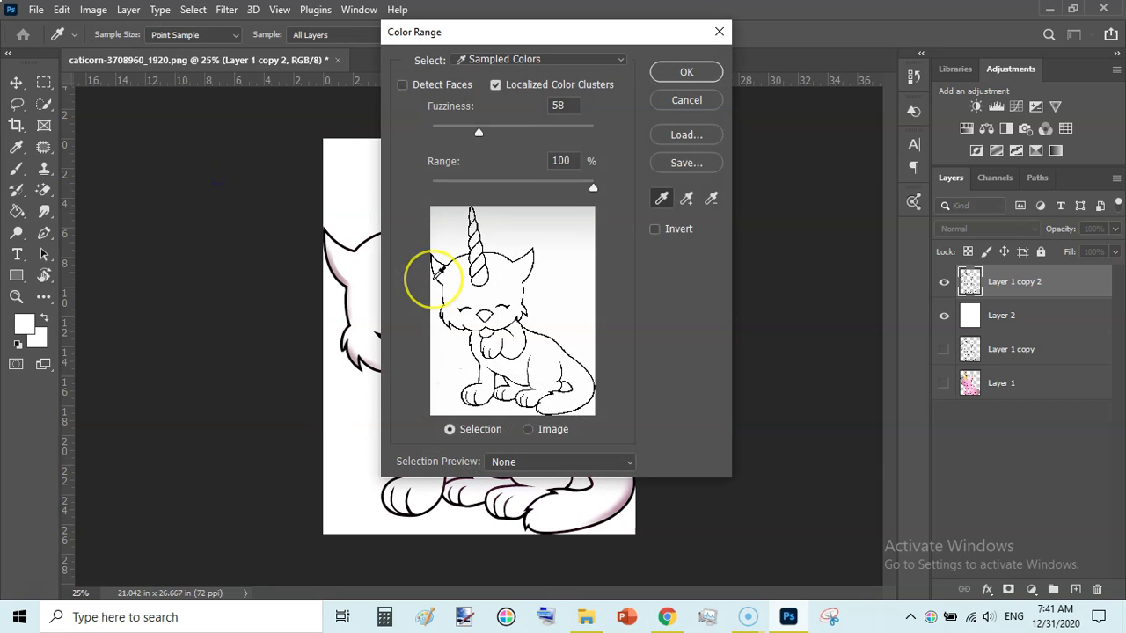
key(ctrl+plus)
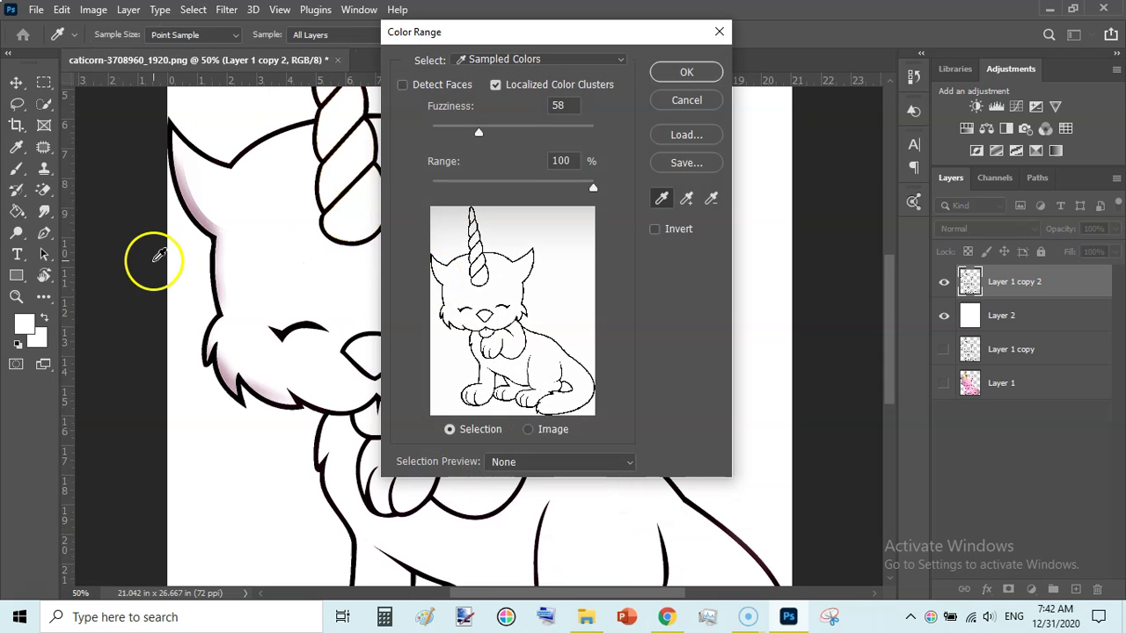
click(204, 203)
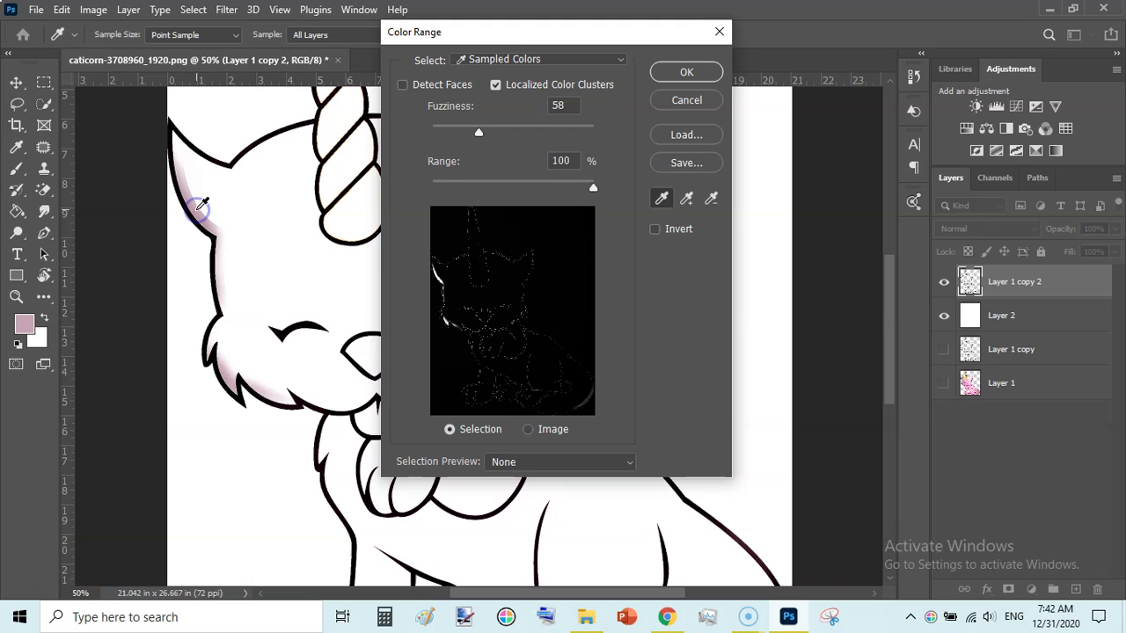
click(686, 199)
click(686, 199)
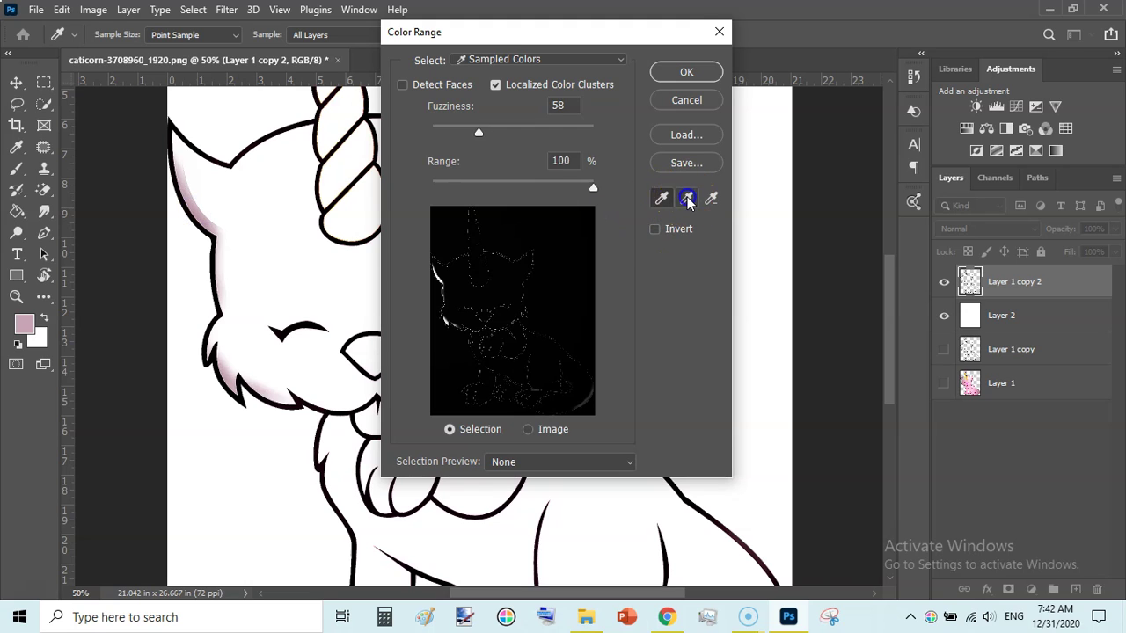
click(234, 370)
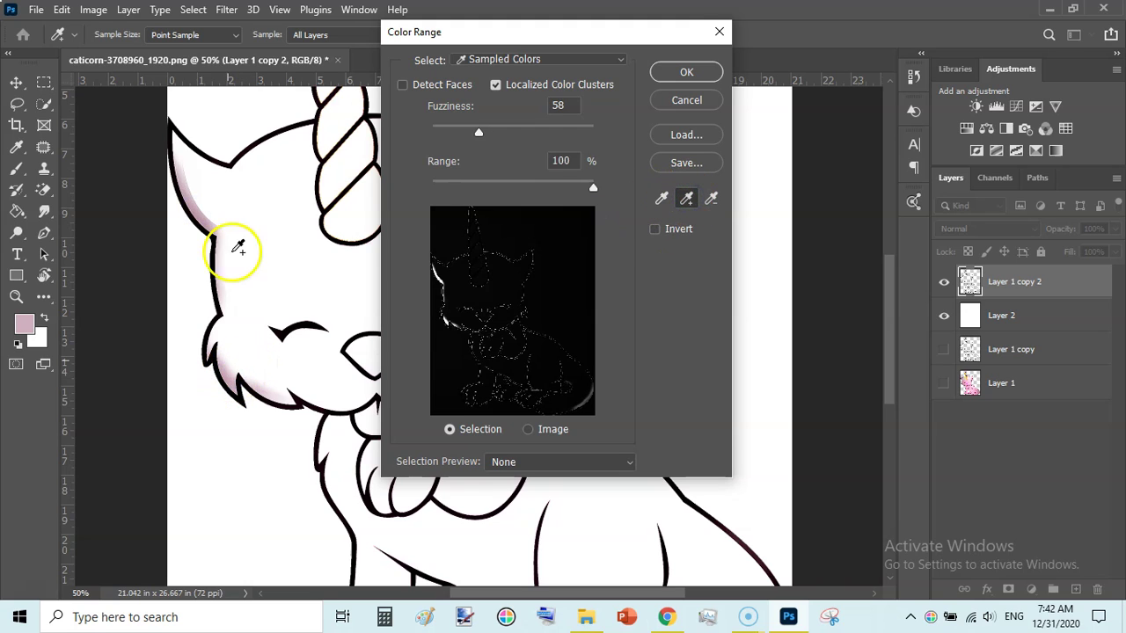
drag(185, 176, 201, 202)
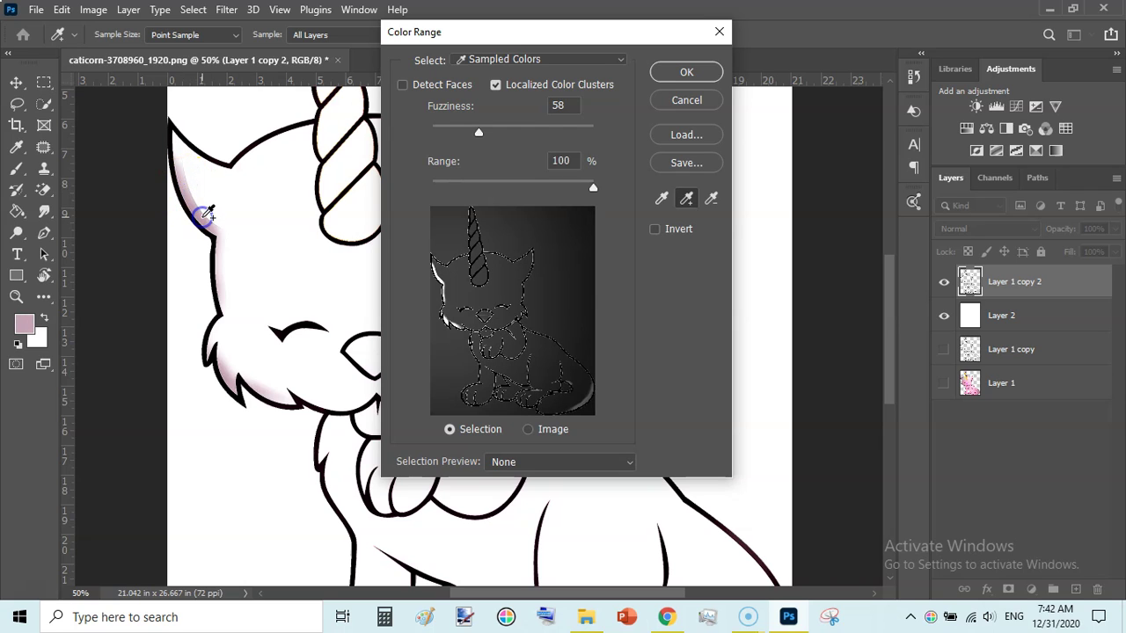
click(946, 317)
click(693, 103)
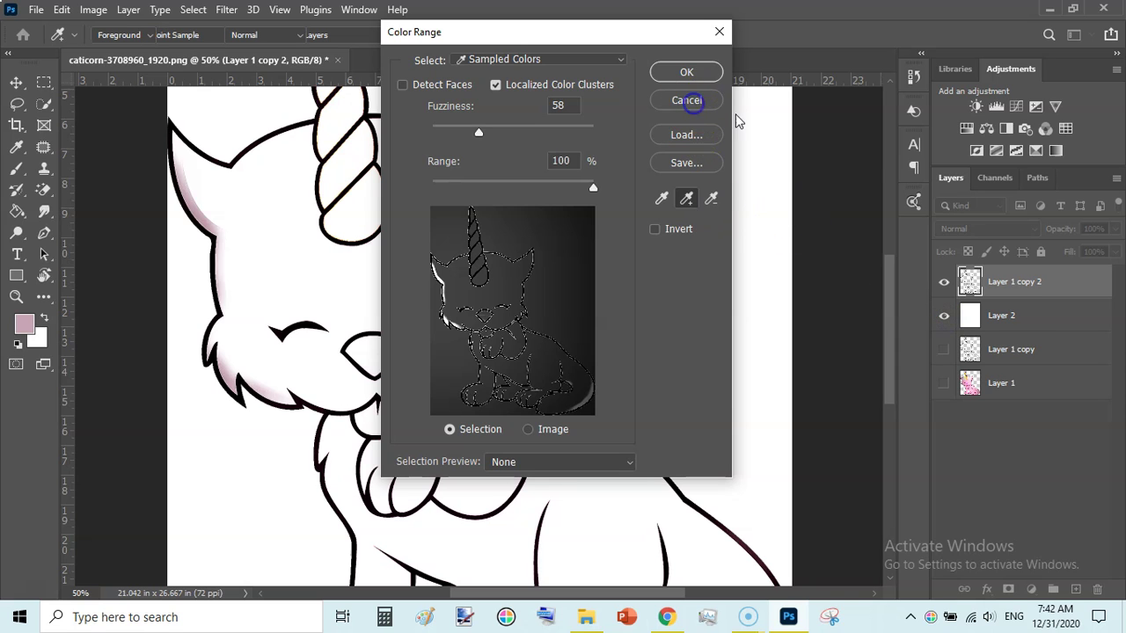
Hide the white Layer 2 and sample the leftover pink shading on the cat's ear, cheek and tail with Color Range.
click(946, 321)
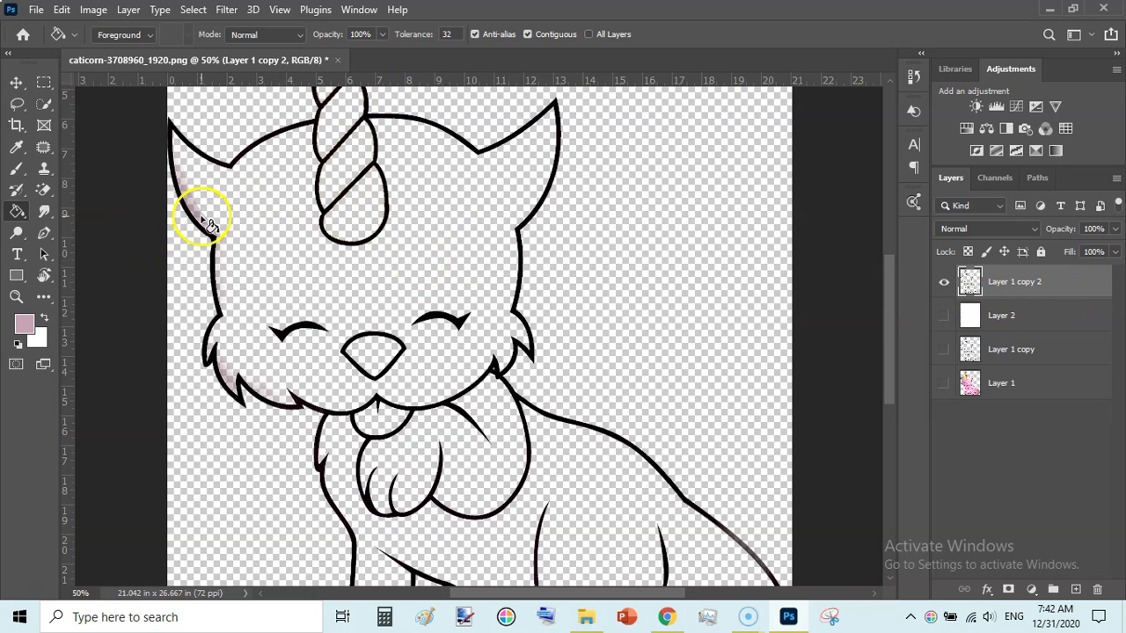
click(224, 10)
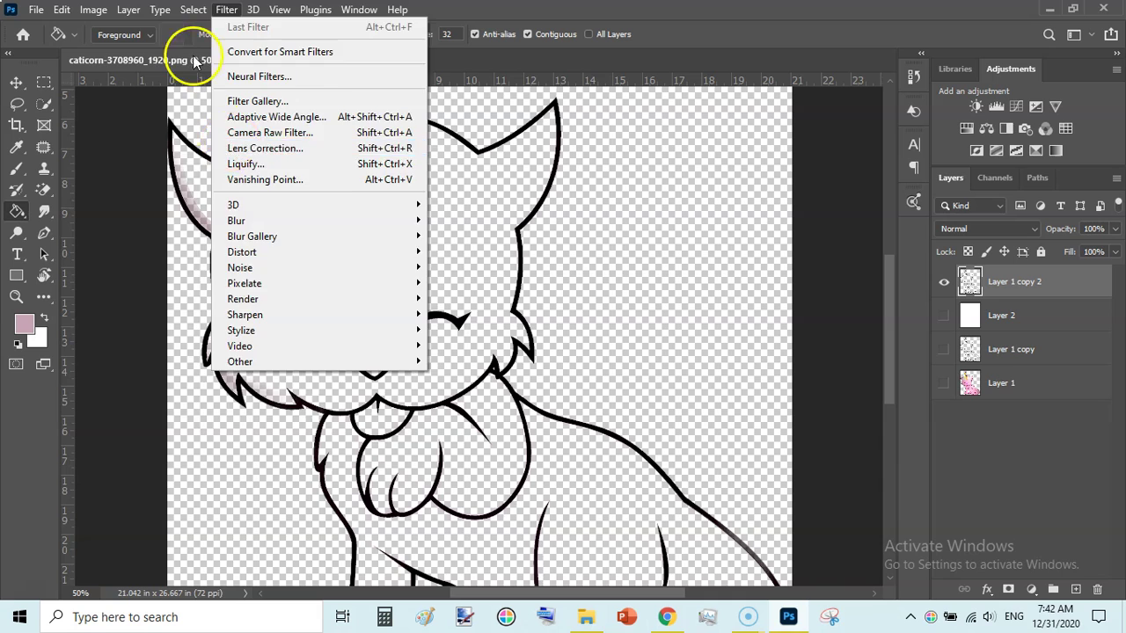
mouse_move(190, 10)
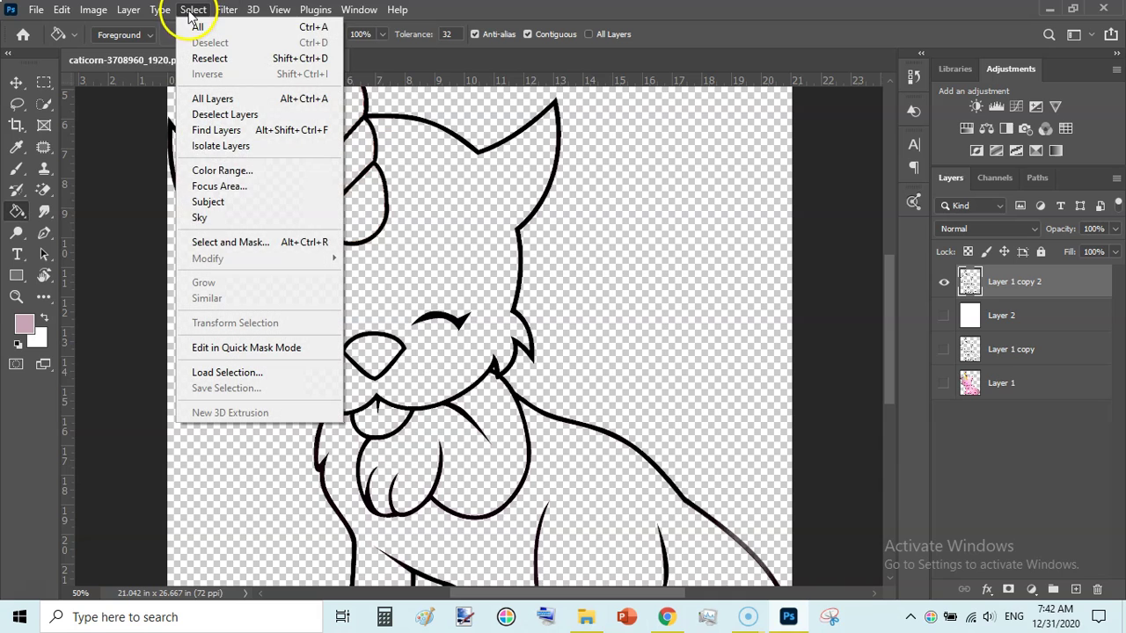
click(220, 170)
click(195, 203)
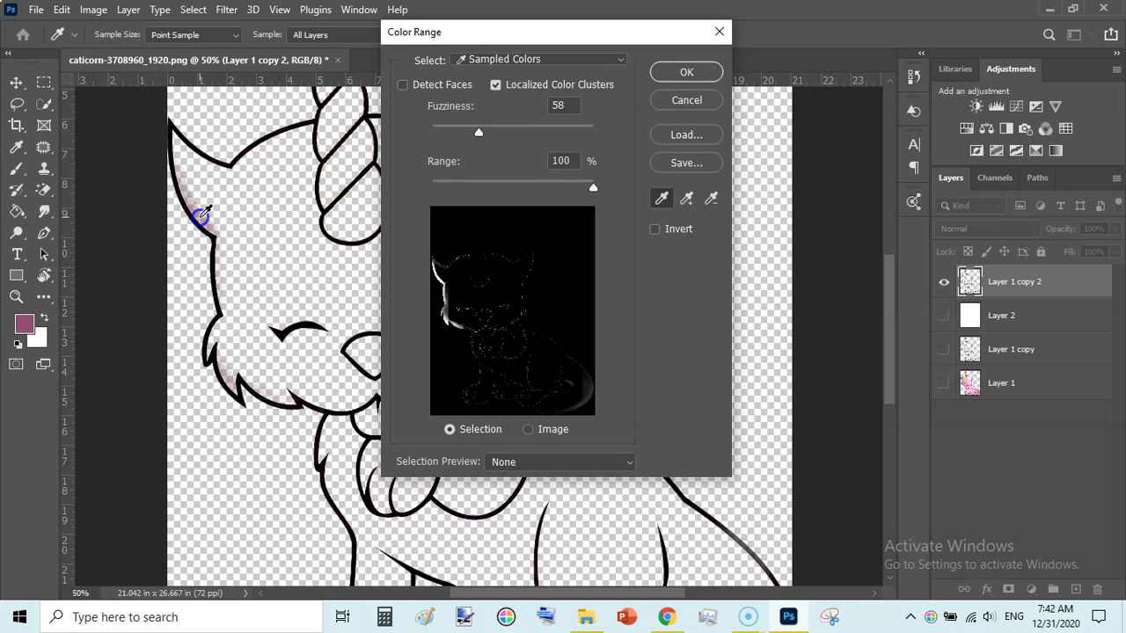
click(686, 198)
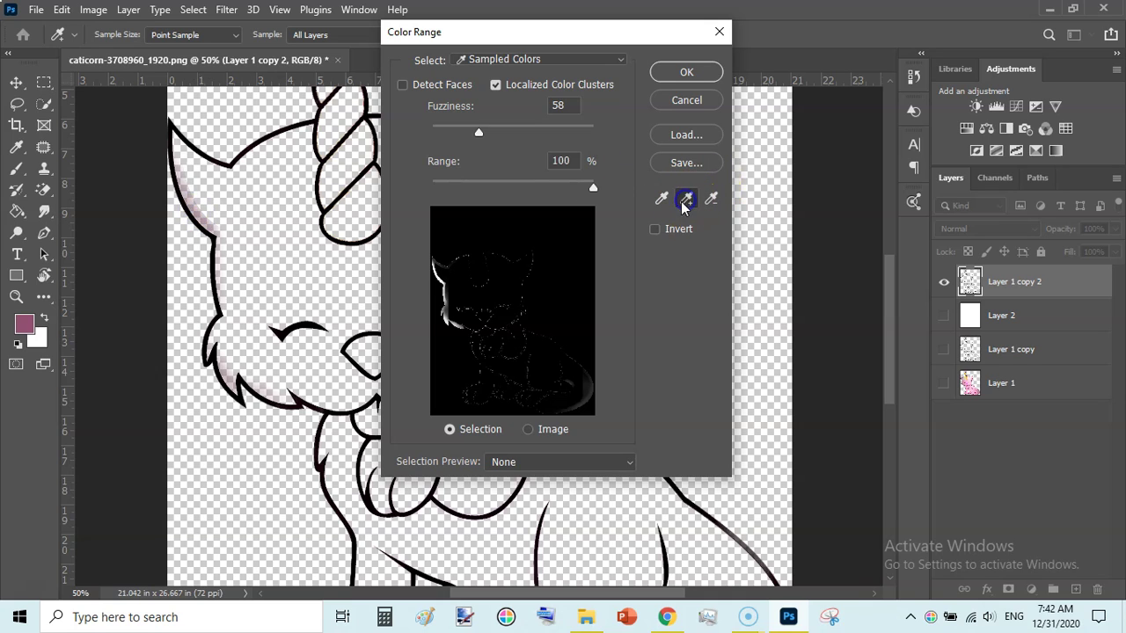
click(222, 377)
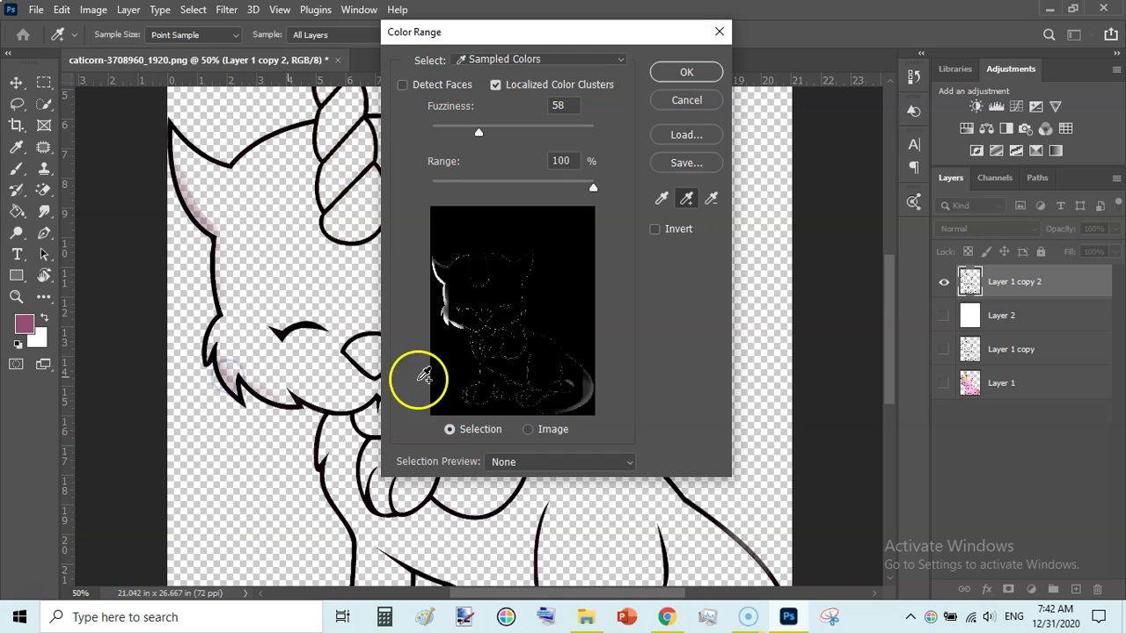
drag(887, 327, 889, 383)
drag(771, 496, 741, 521)
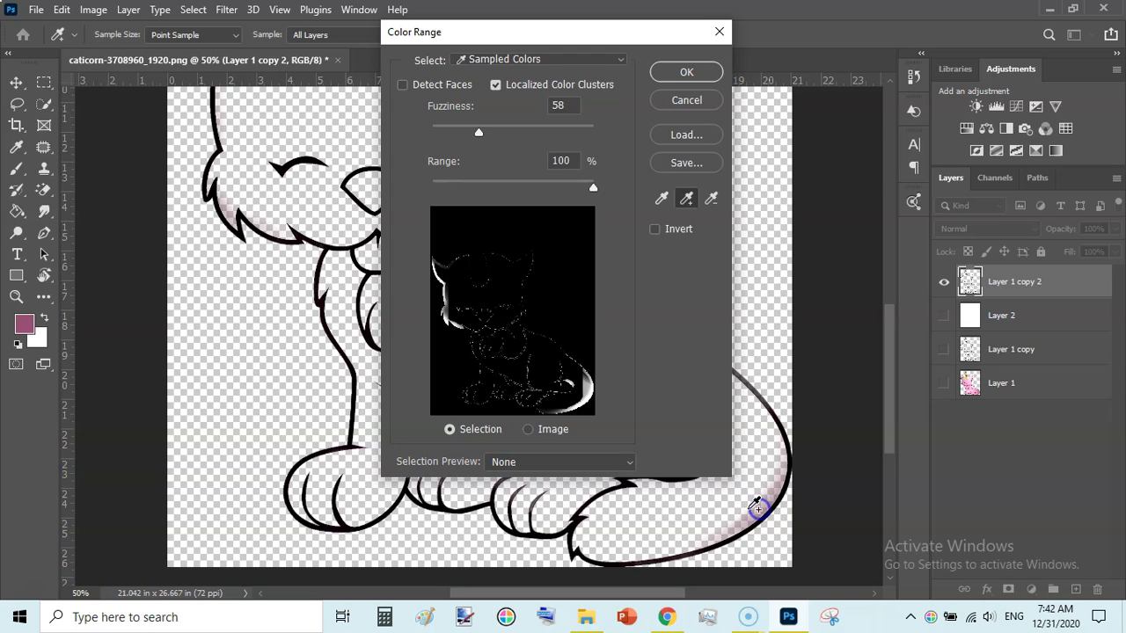
Accept the Color Range selection, delete the selected shading from Layer 1 copy 2, deselect and show the white Layer 2 again.
click(683, 70)
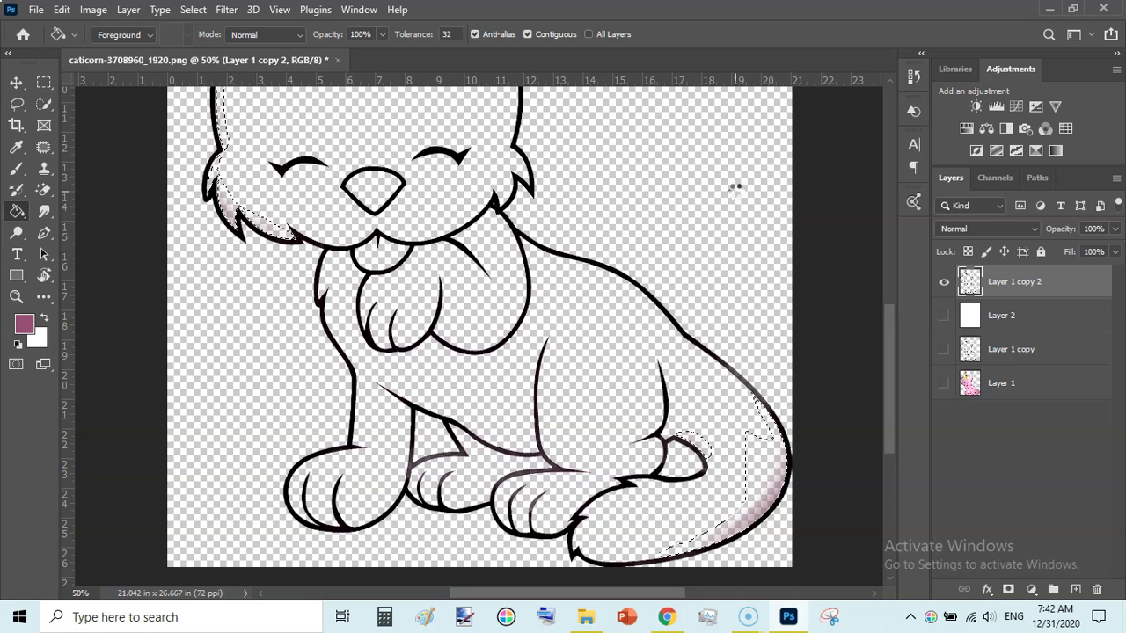
key(ctrl+d)
click(796, 215)
key(ctrl+minus)
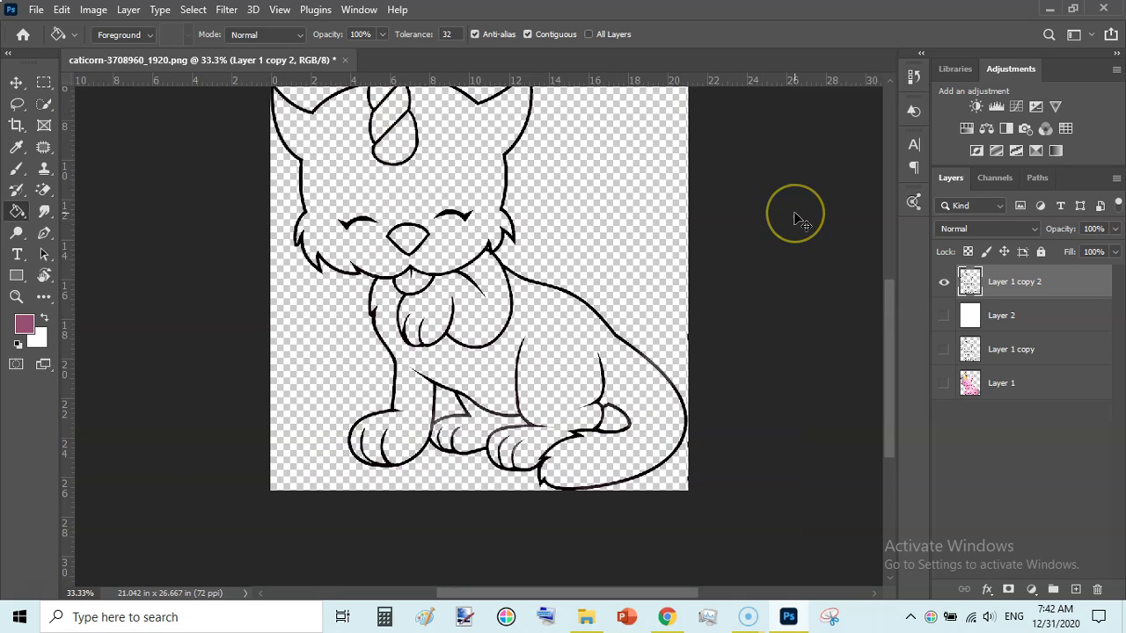
key(ctrl+minus)
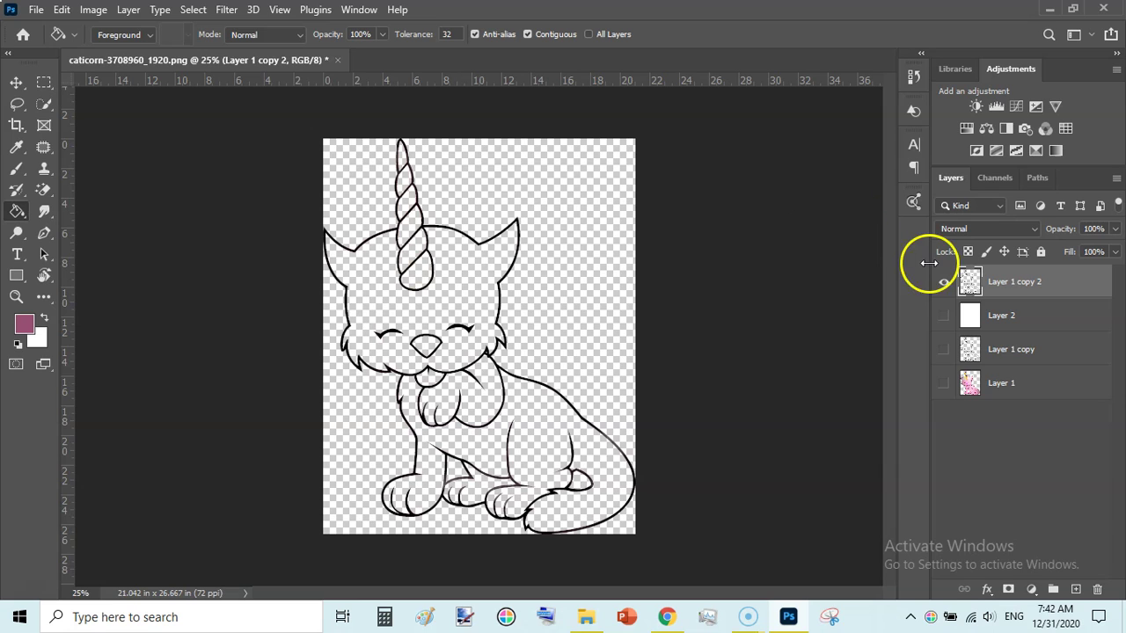
click(944, 317)
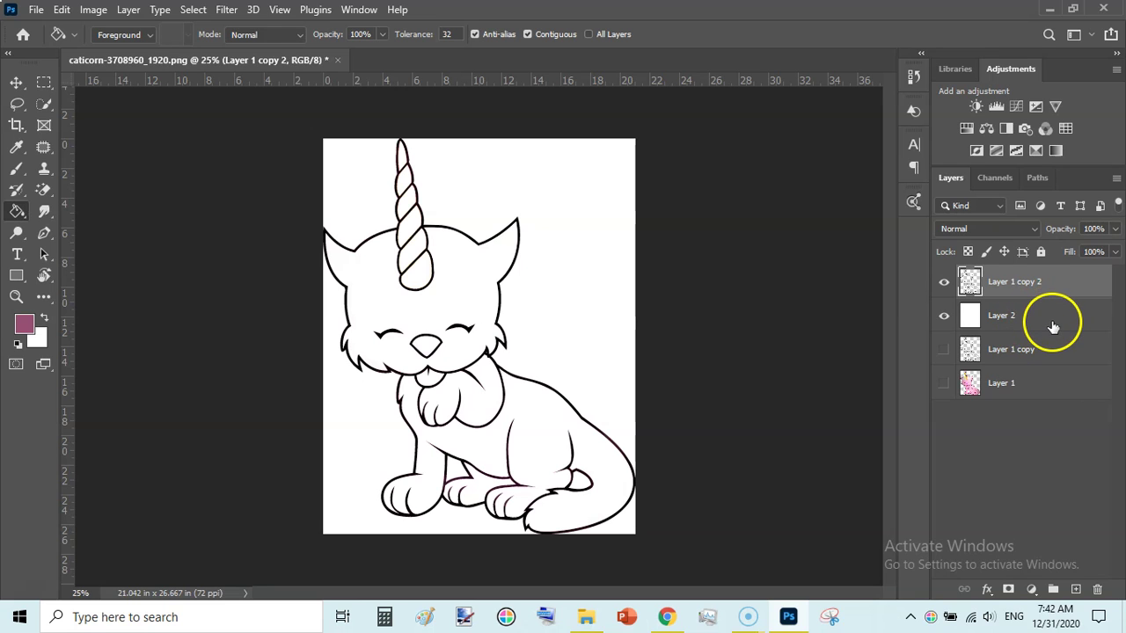
Save the line art as a PNG named "cat coloring page" in the Coloring Pages in Ph folder, using the large file size option.
click(36, 9)
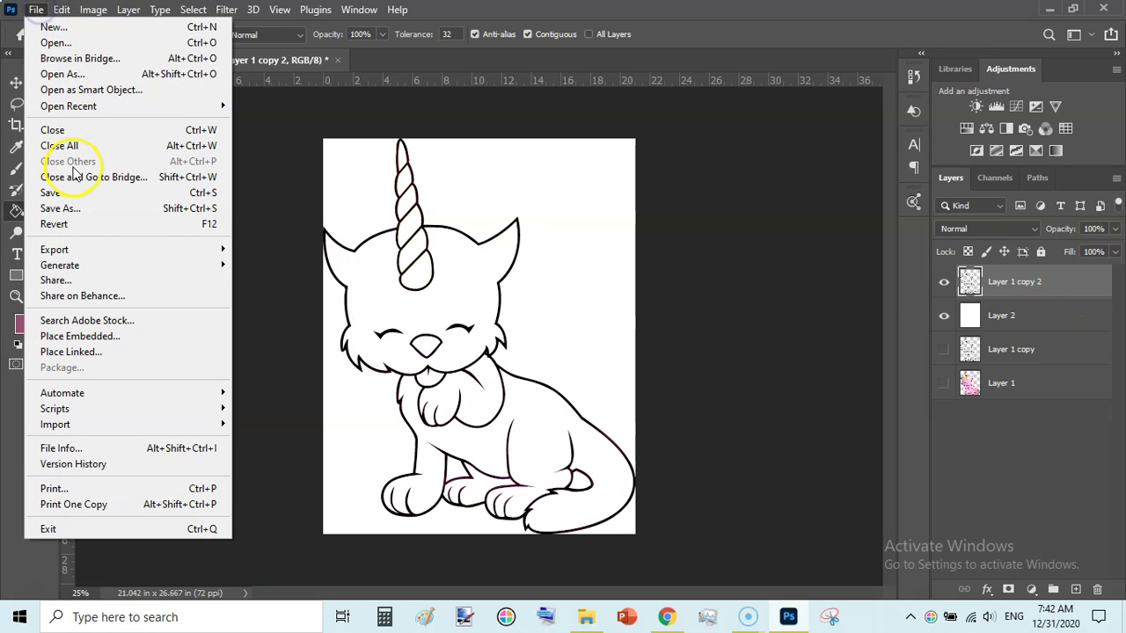
click(91, 208)
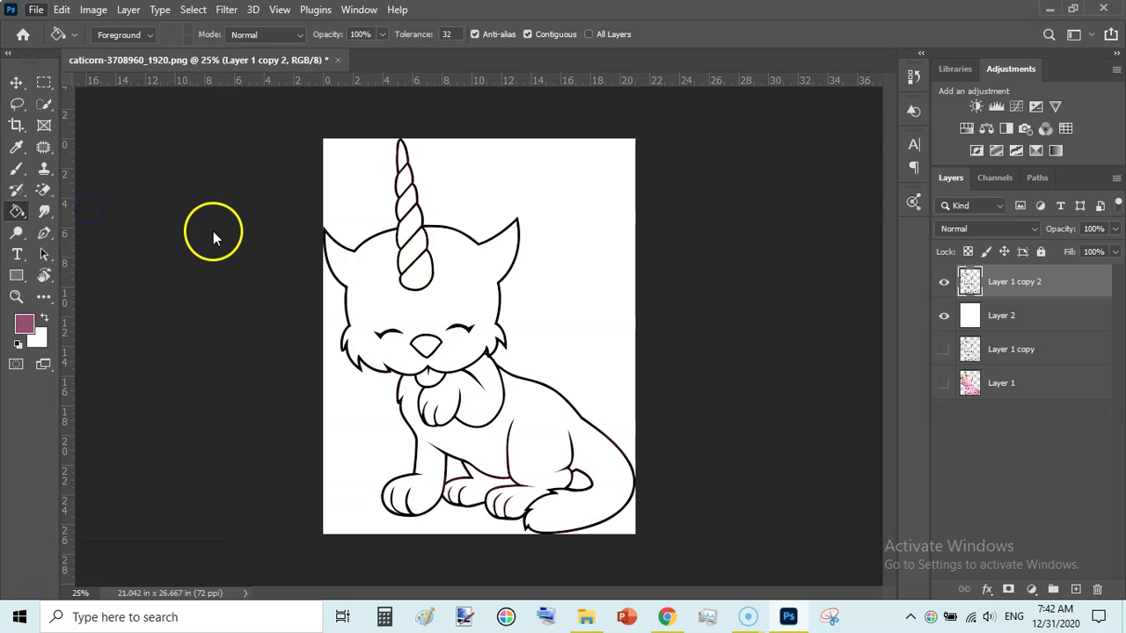
click(268, 447)
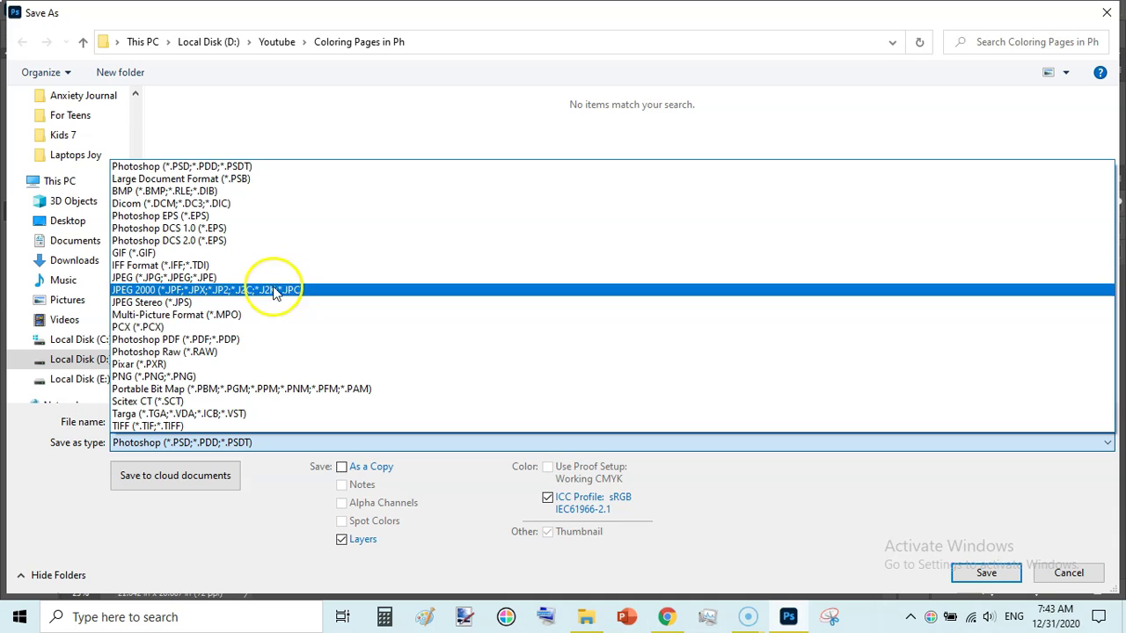
click(224, 381)
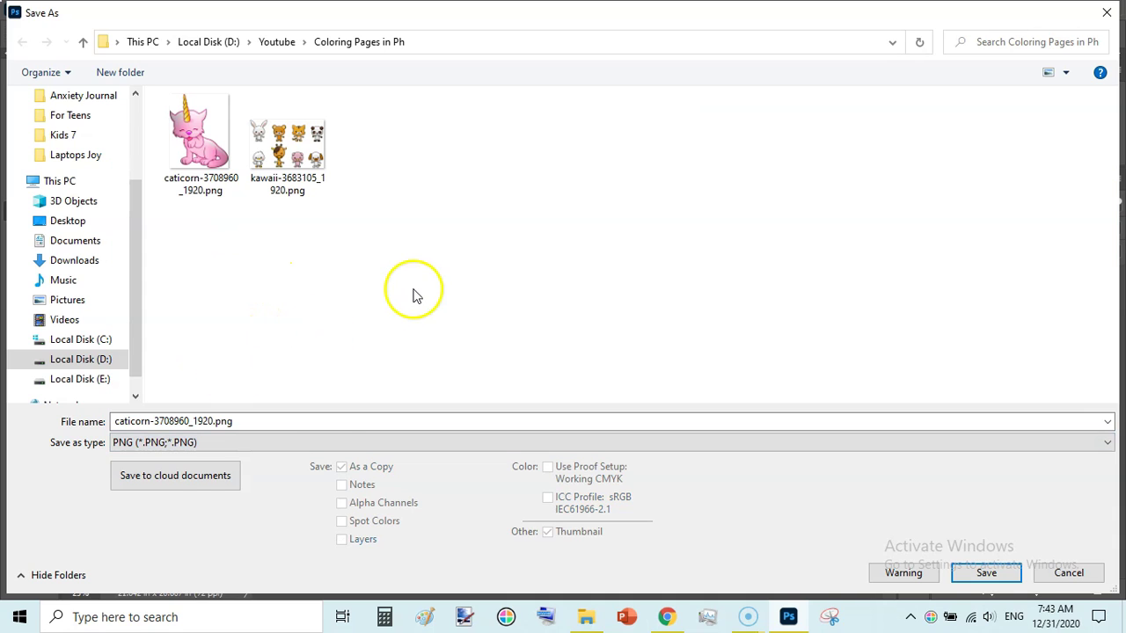
click(301, 425)
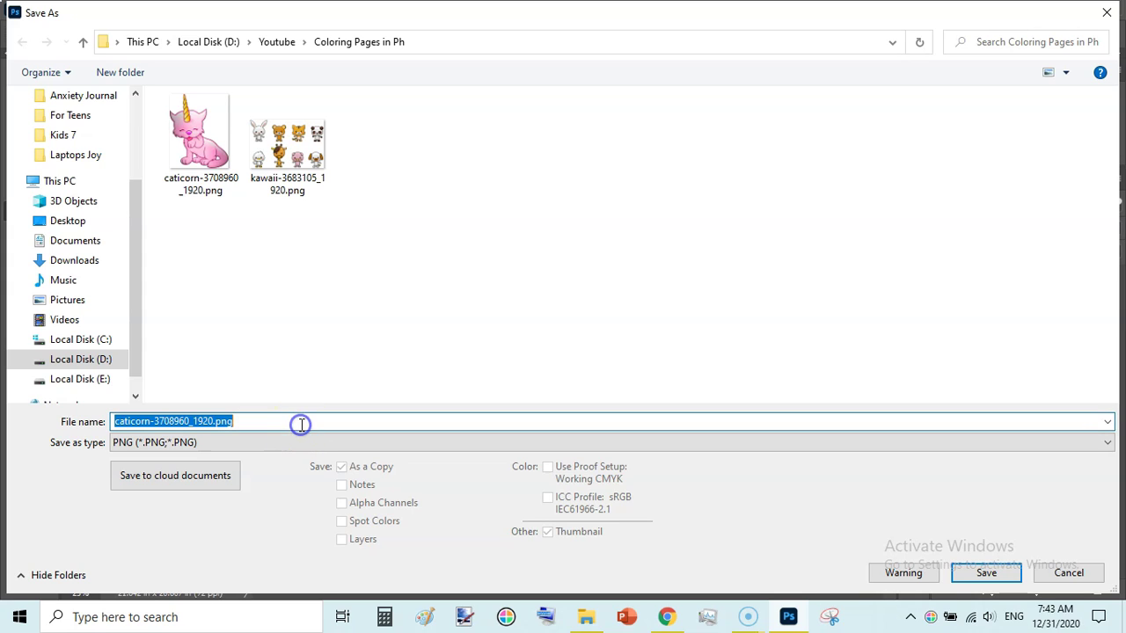
text(Uni)
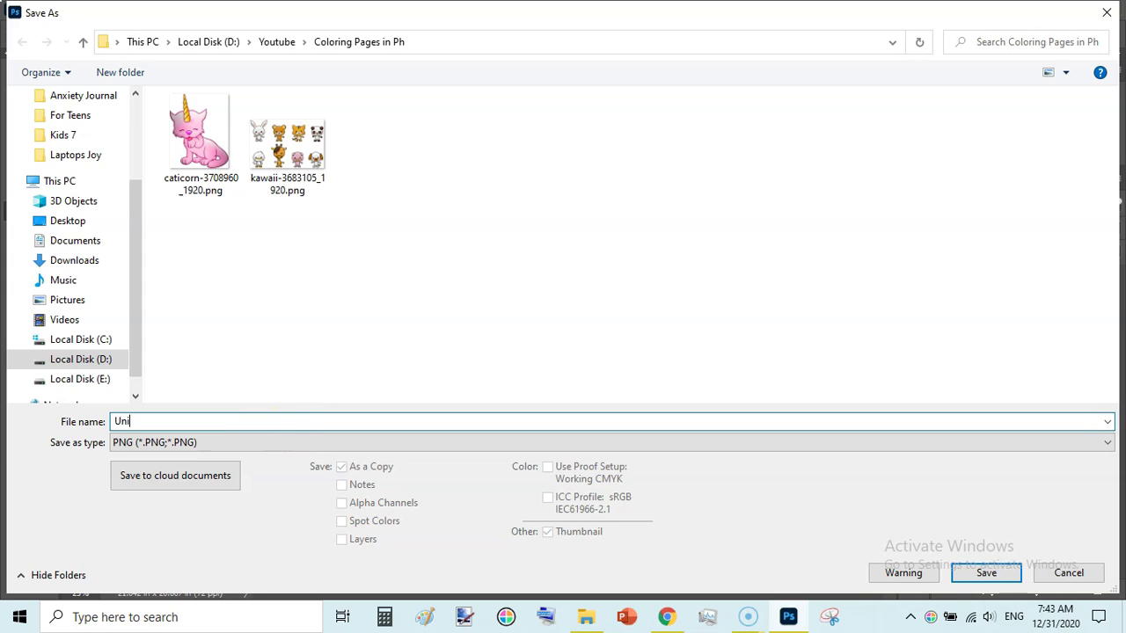
text(cat)
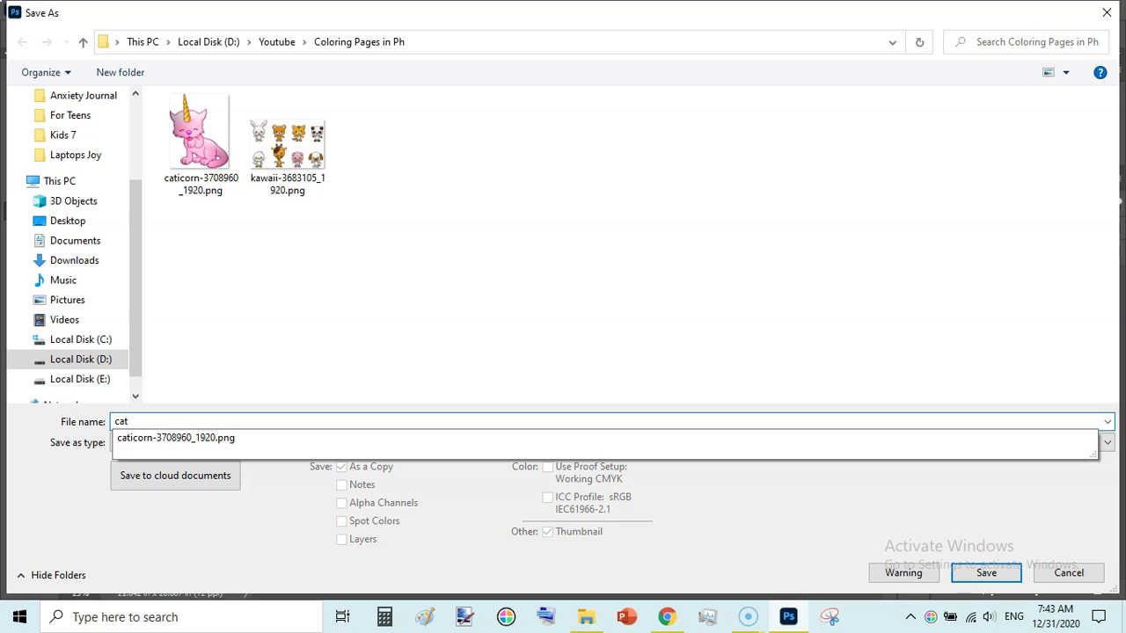
text( coloring page)
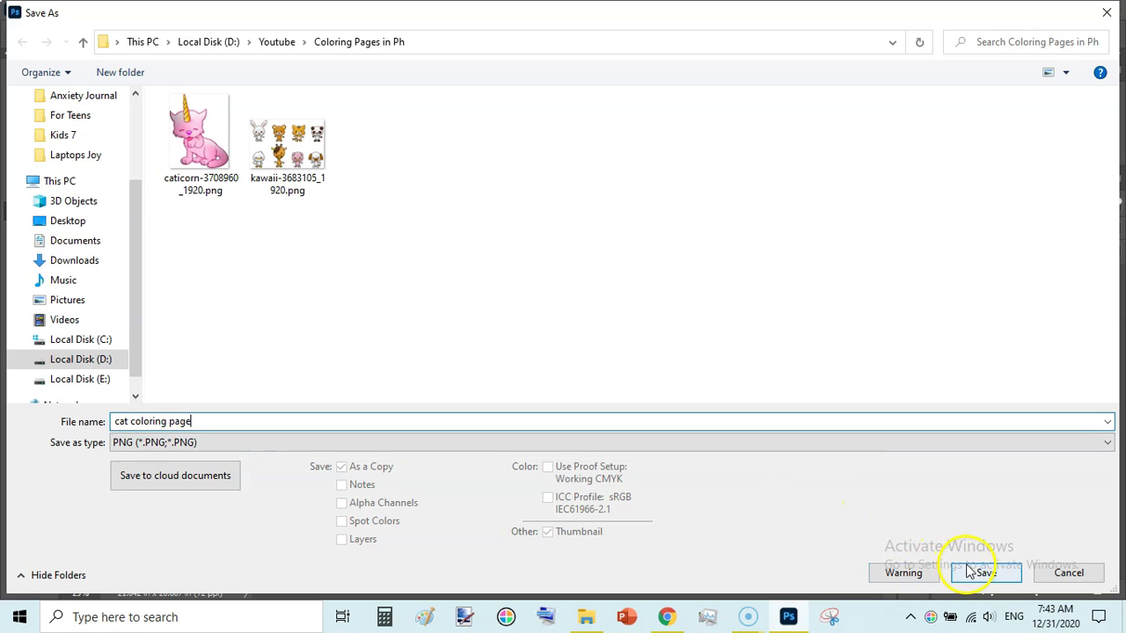
click(966, 572)
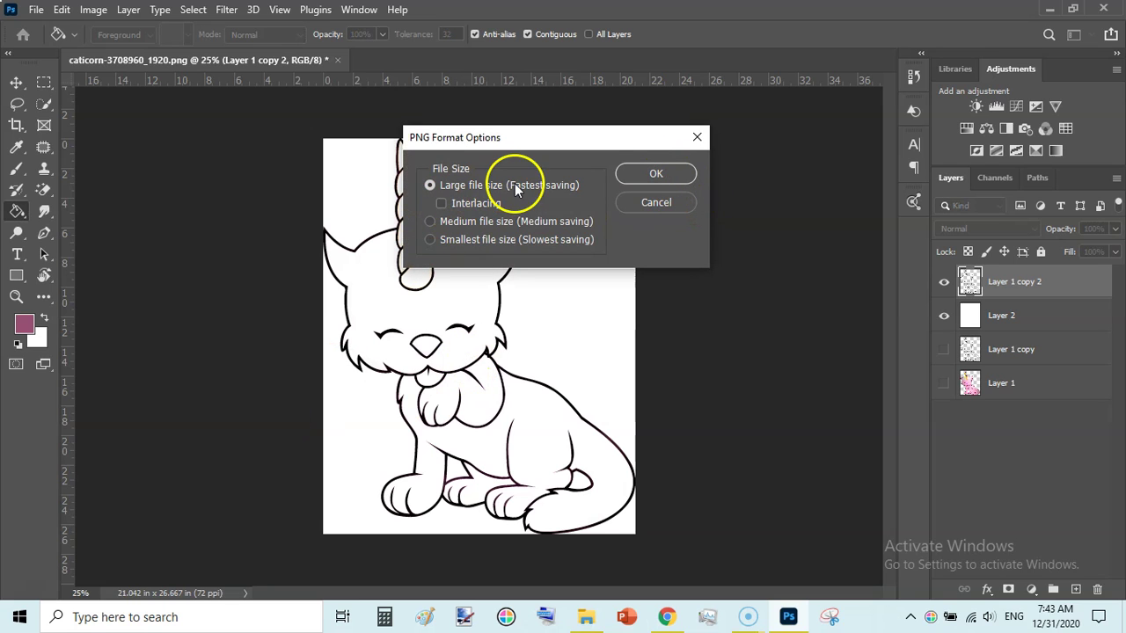
click(655, 174)
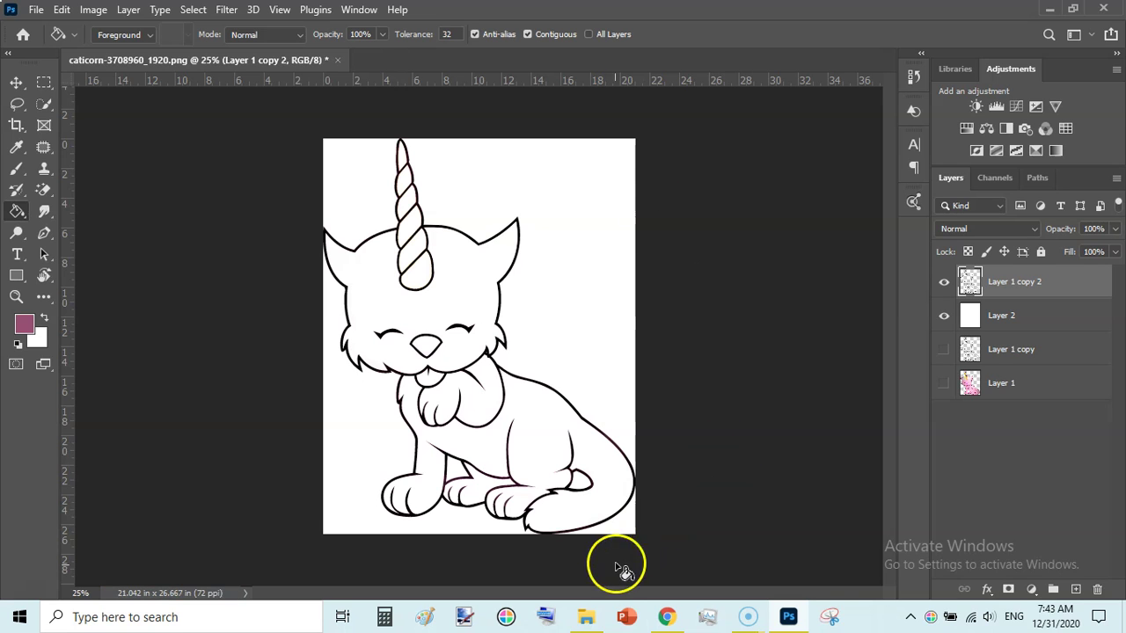
Switch to File Explorer, open cat coloring page.png from the Coloring Pages in Ph folder in Photos and compare it with the original caticorn image.
click(586, 618)
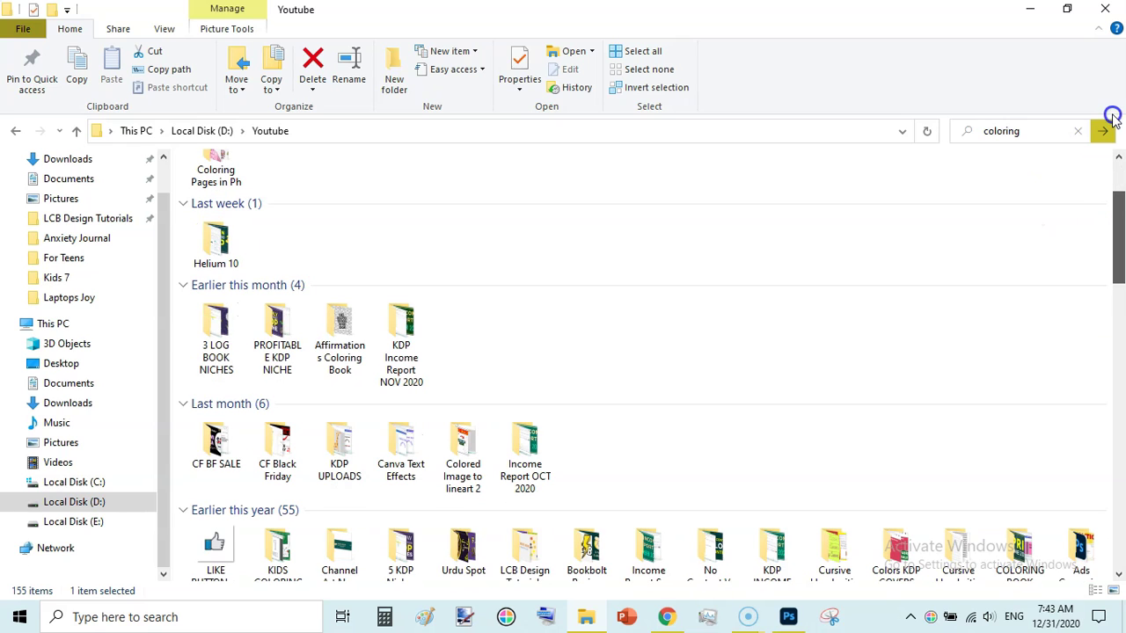
drag(1115, 239, 1115, 208)
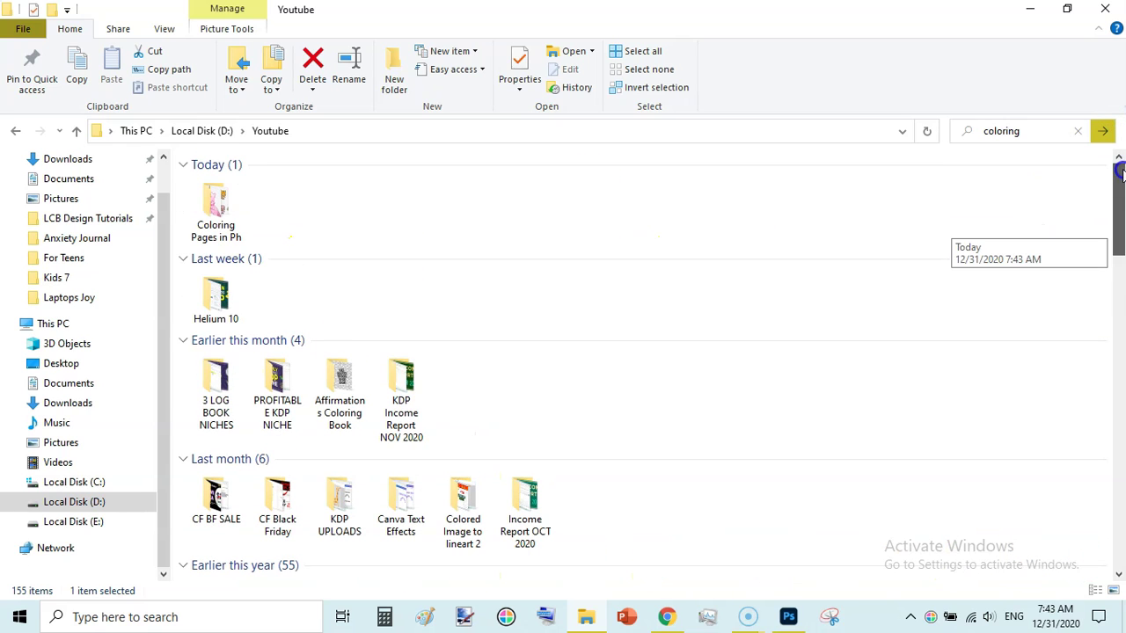
double_click(208, 223)
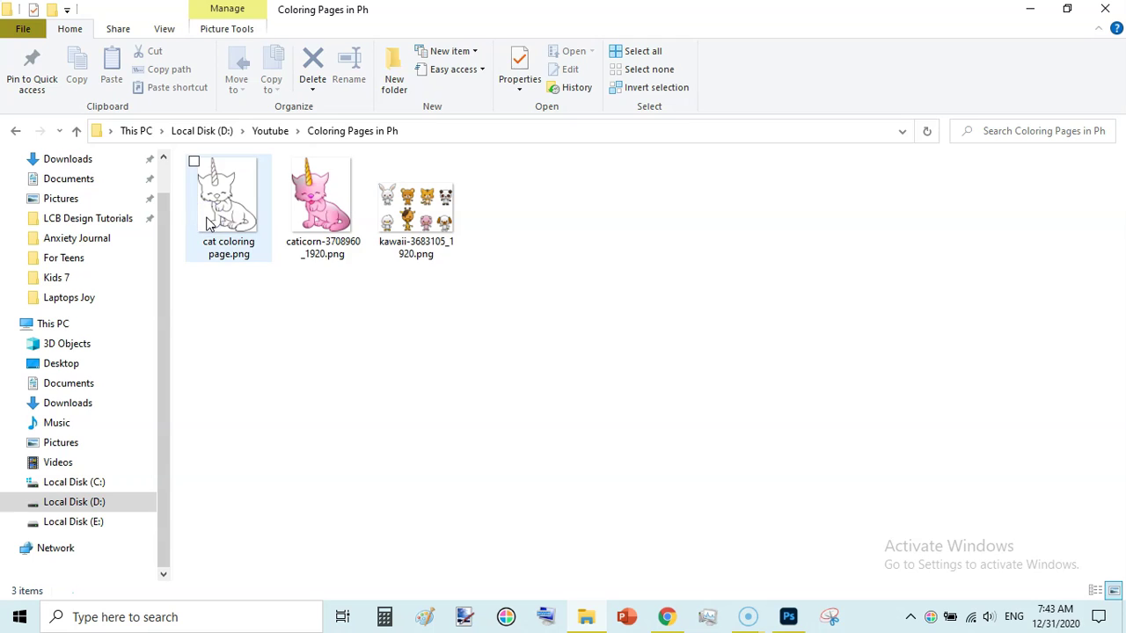
click(216, 194)
double_click(215, 193)
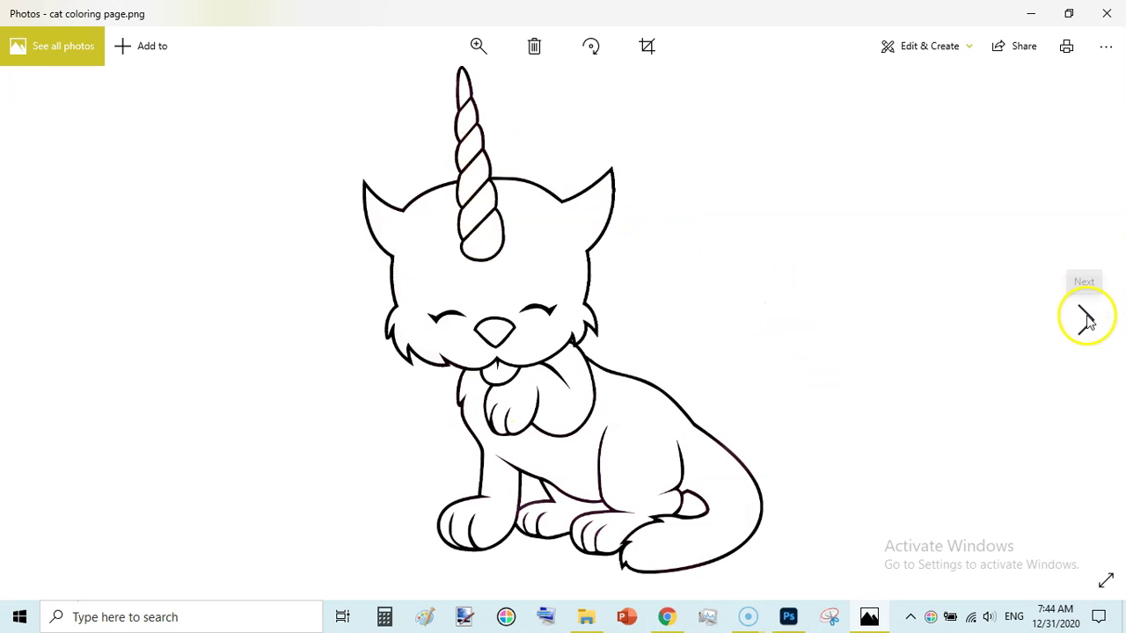
click(1087, 315)
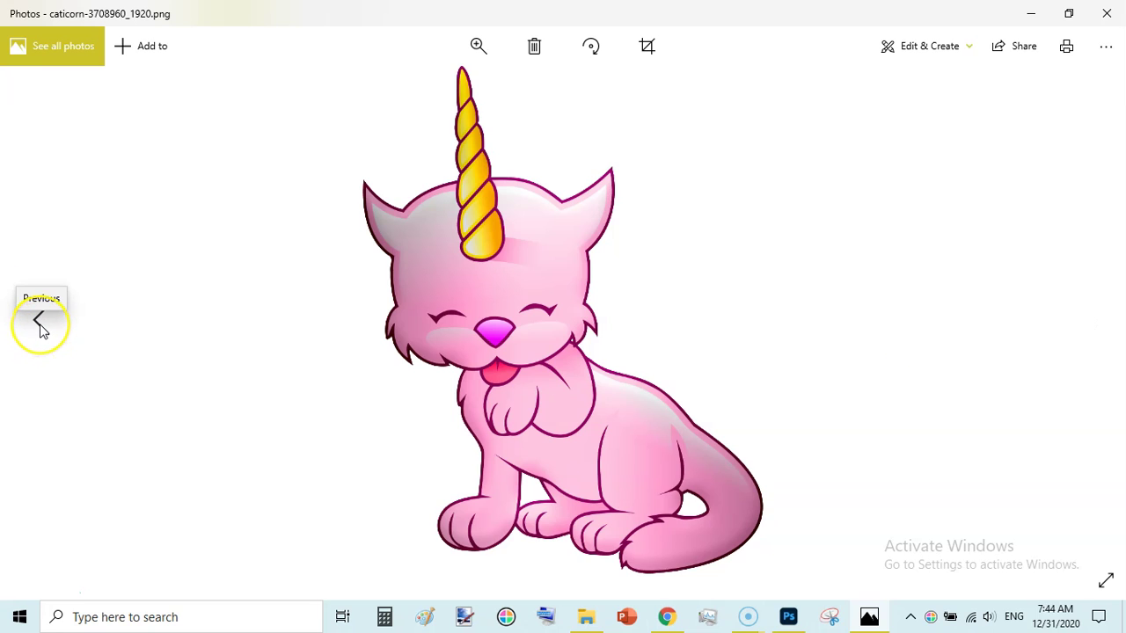
click(39, 324)
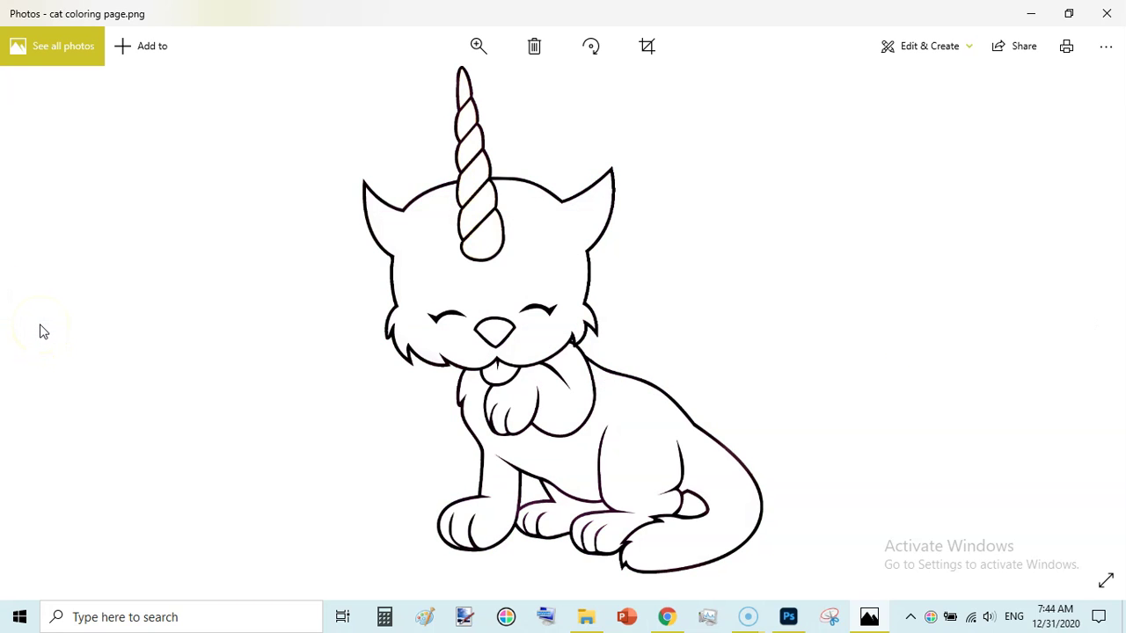